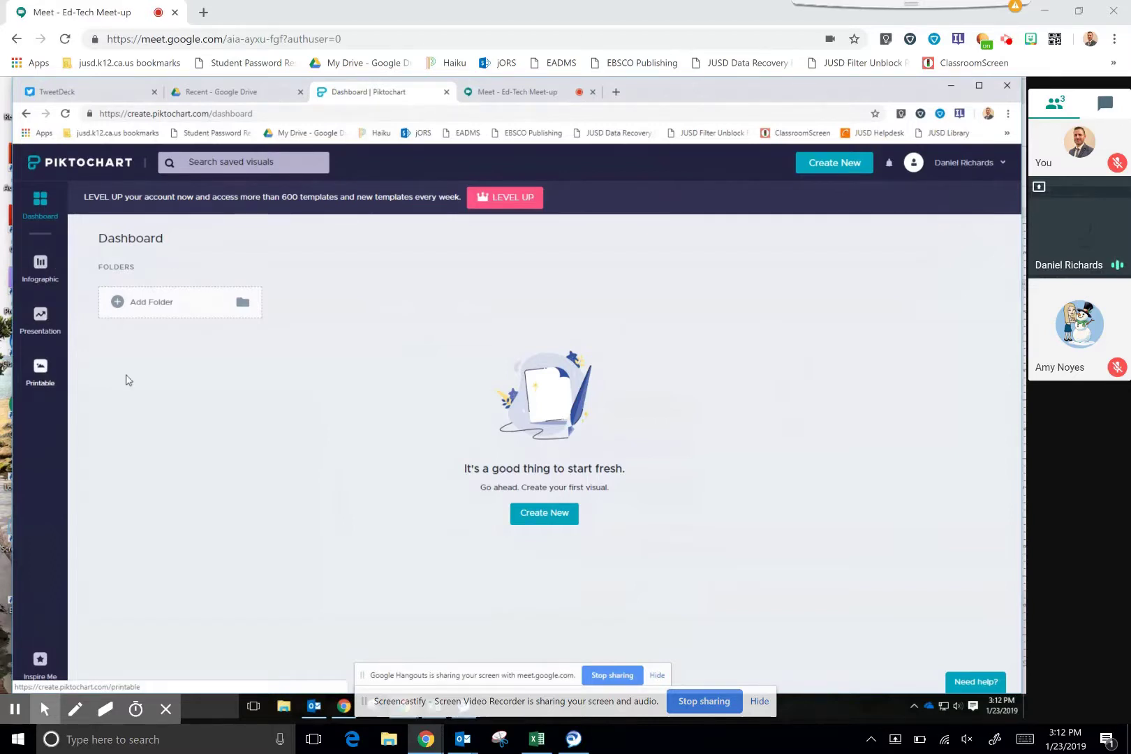
- Pick Infographic from the project types in the create chooser
{"action": "left_click", "coordinate": [572, 516]}
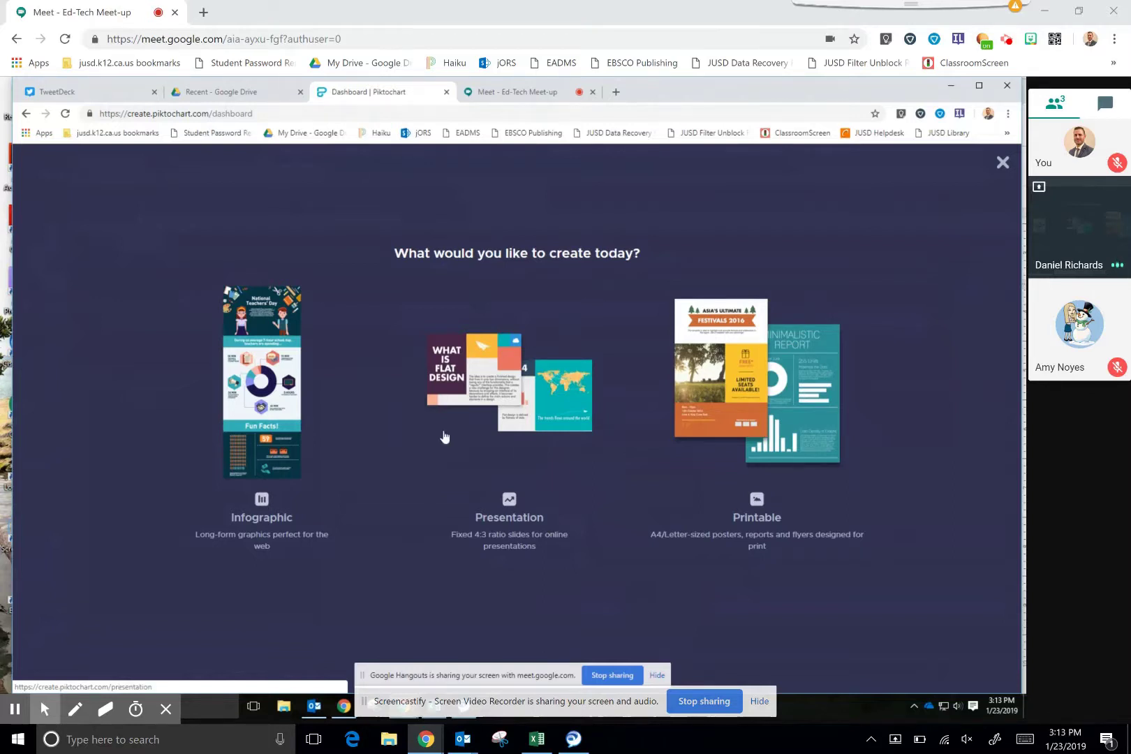
- Browse the free infographic templates until reaching the All About Me 2 card
{"action": "left_click", "coordinate": [286, 419]}
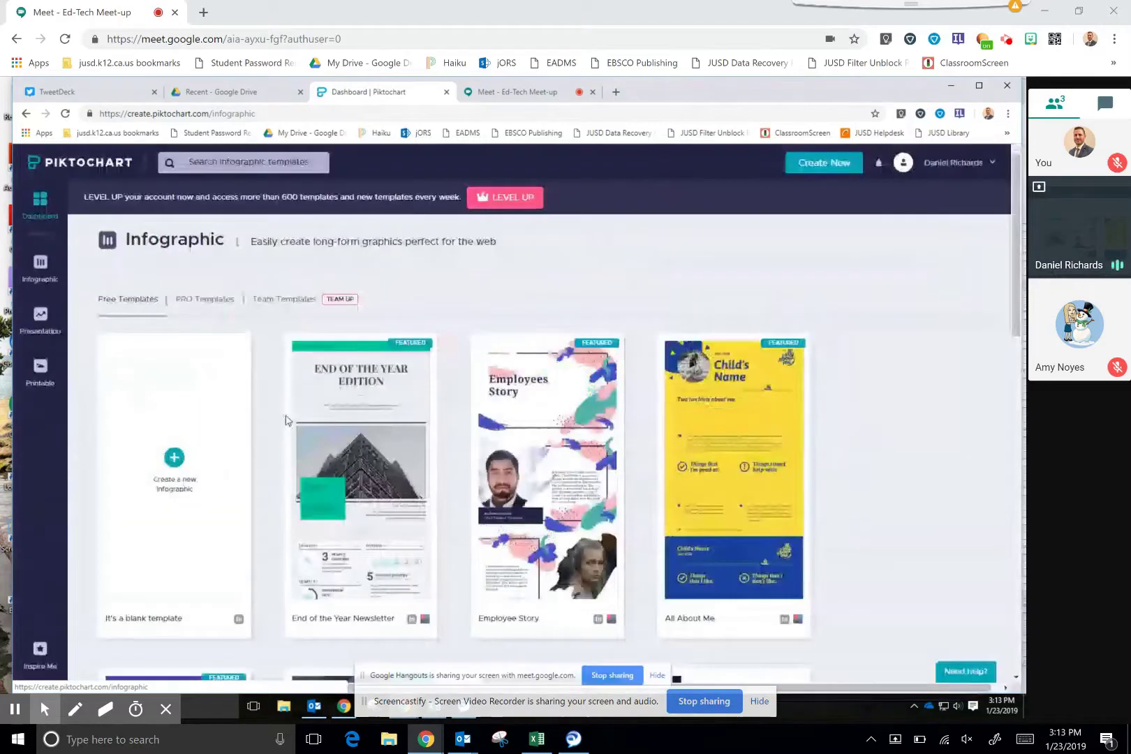
{"action": "mouse_move", "coordinate": [748, 412]}
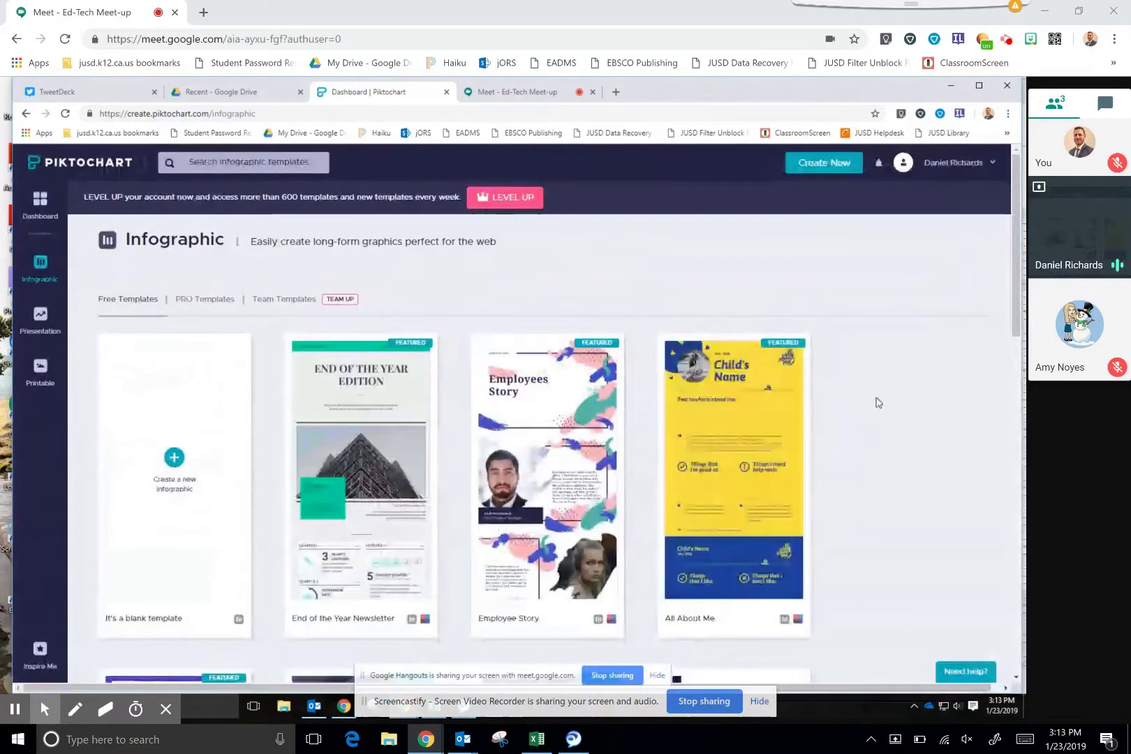
{"action": "scroll", "coordinate": [807, 404], "scroll_direction": "down", "scroll_amount": 3}
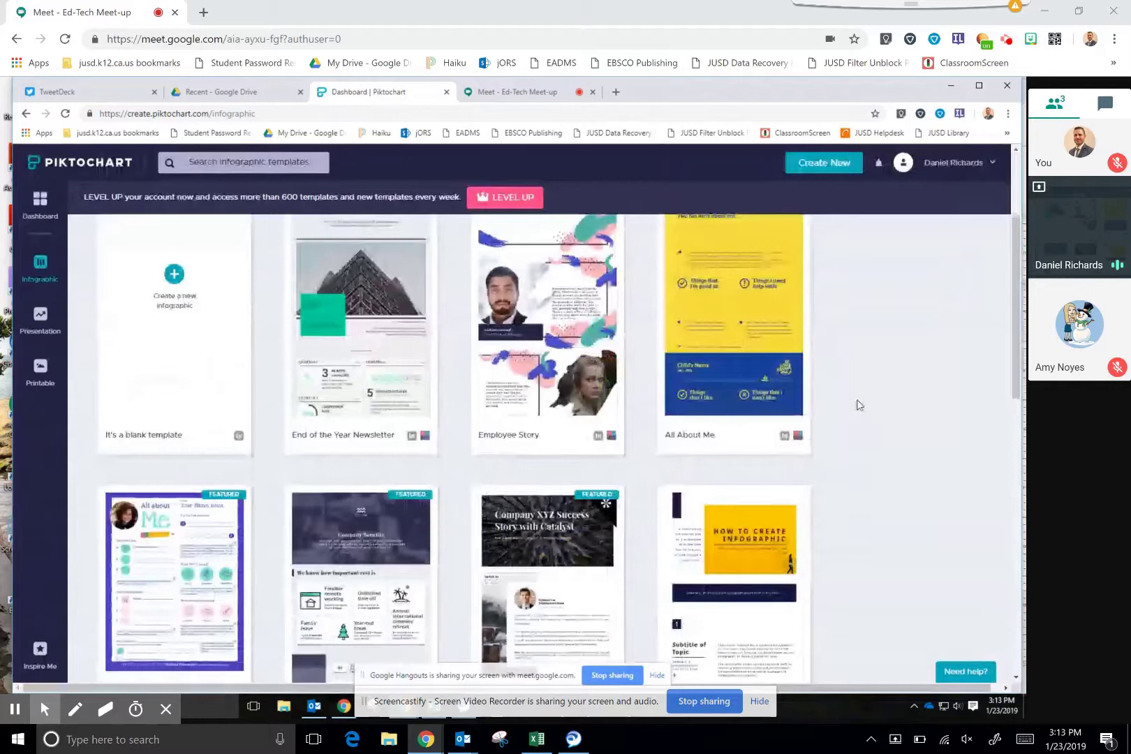
{"action": "scroll", "coordinate": [858, 404], "scroll_direction": "down", "scroll_amount": 1}
{"action": "scroll", "coordinate": [858, 405], "scroll_direction": "down", "scroll_amount": 3}
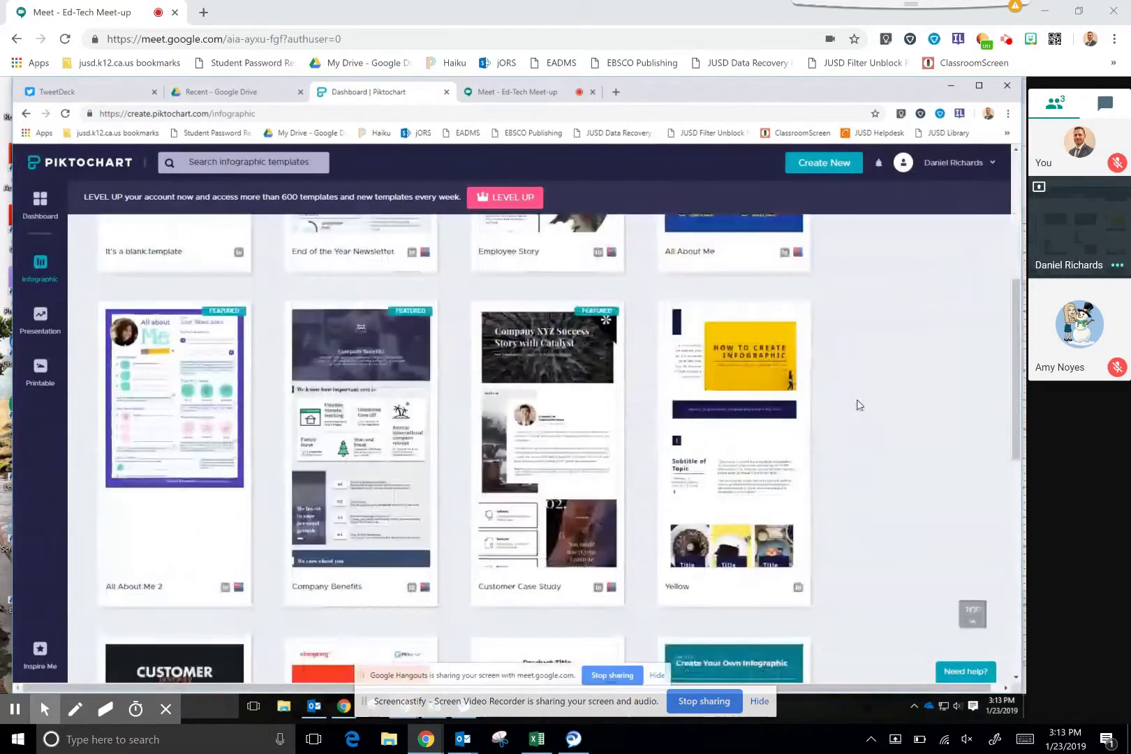
{"action": "scroll", "coordinate": [859, 405], "scroll_direction": "down", "scroll_amount": 2}
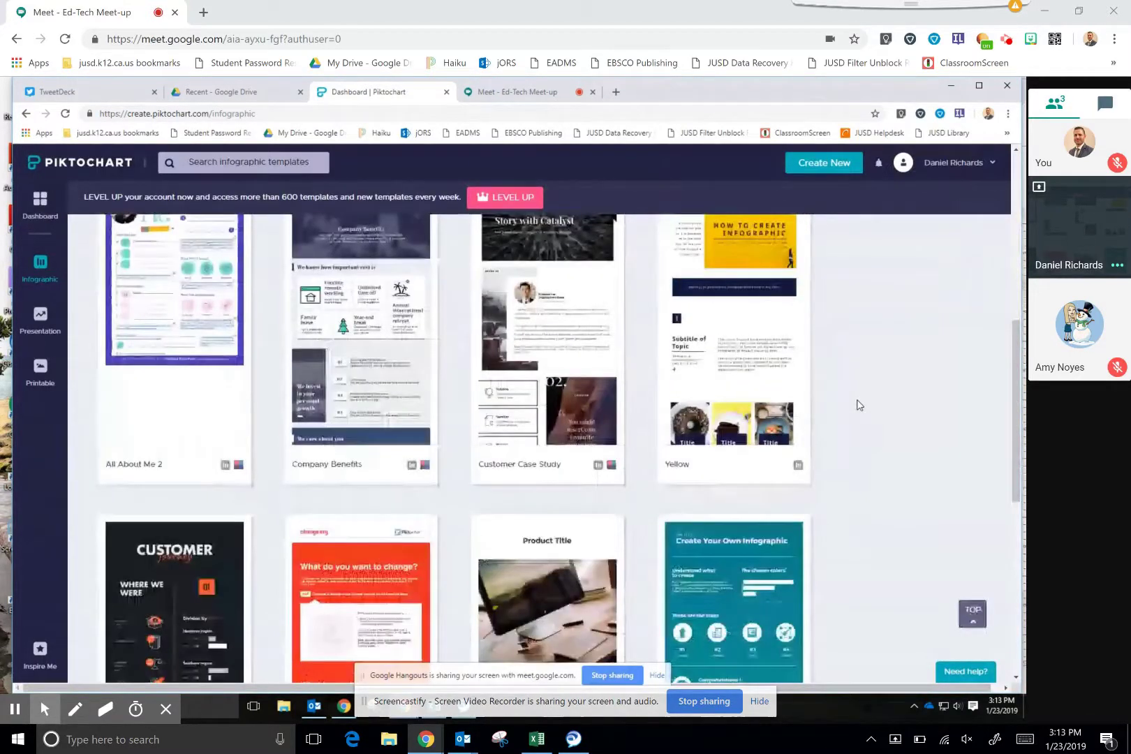
{"action": "scroll", "coordinate": [858, 405], "scroll_direction": "up", "scroll_amount": 1}
{"action": "scroll", "coordinate": [858, 405], "scroll_direction": "up", "scroll_amount": 3}
{"action": "scroll", "coordinate": [858, 404], "scroll_direction": "down", "scroll_amount": 2}
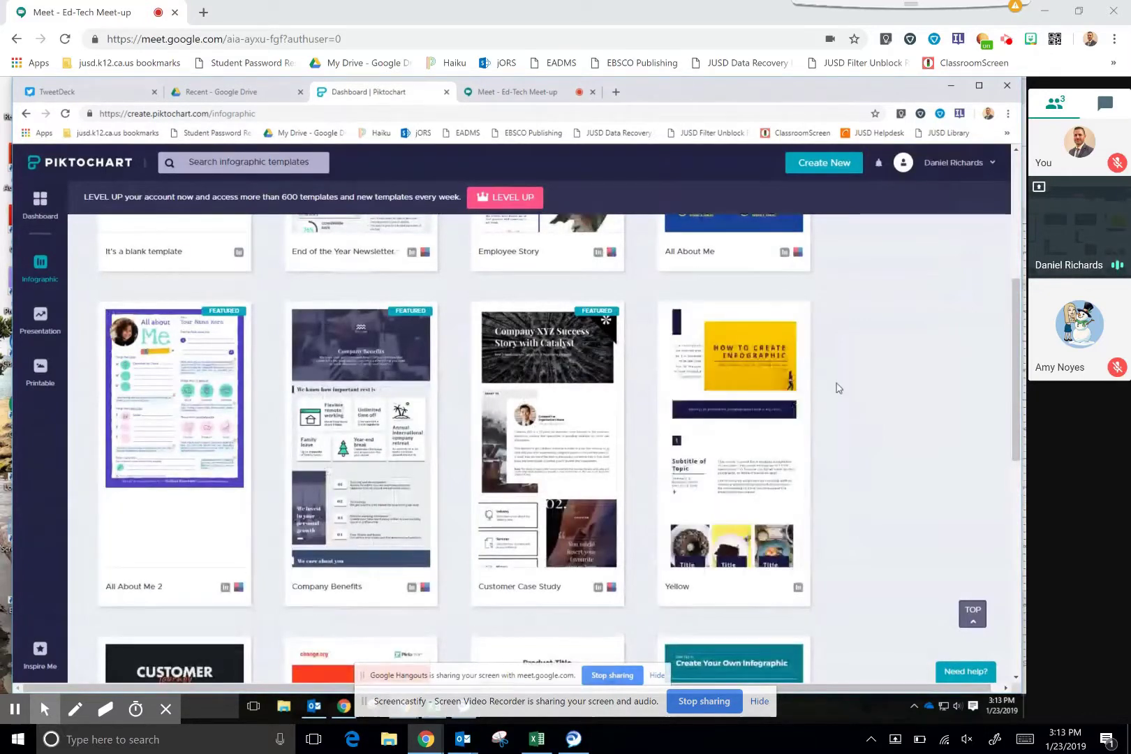
{"action": "scroll", "coordinate": [838, 386], "scroll_direction": "down", "scroll_amount": 1}
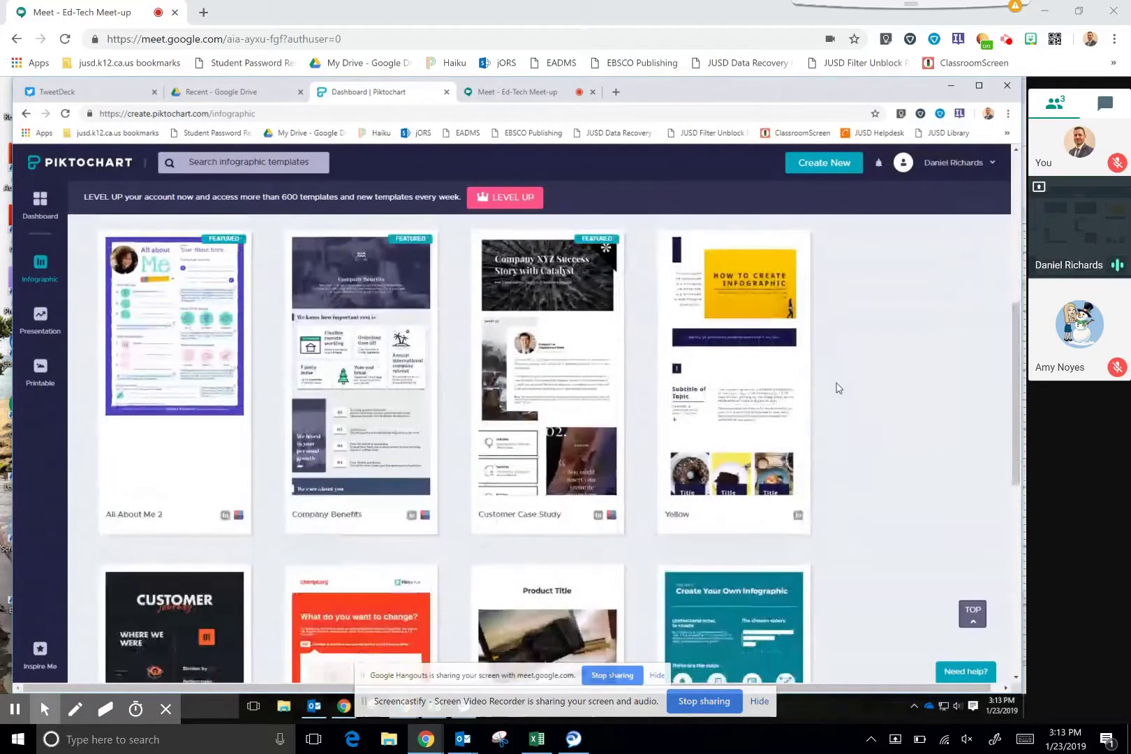
{"action": "scroll", "coordinate": [837, 387], "scroll_direction": "down", "scroll_amount": 1}
{"action": "scroll", "coordinate": [838, 388], "scroll_direction": "up", "scroll_amount": 2}
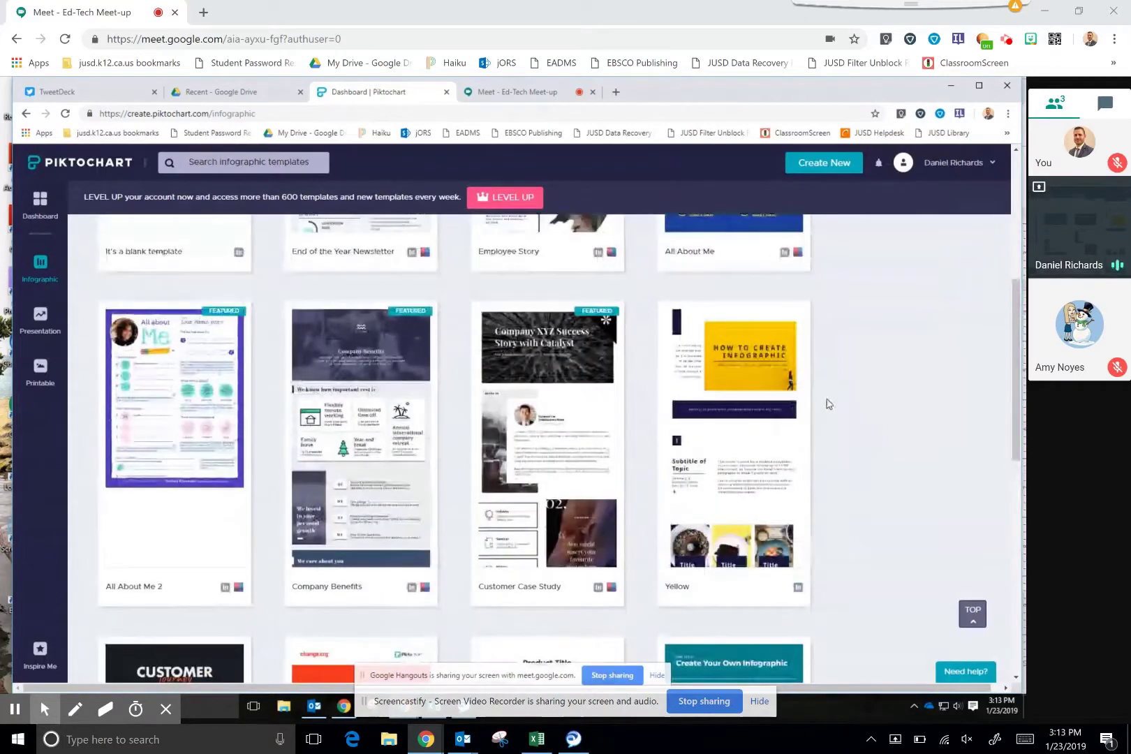
{"action": "mouse_move", "coordinate": [139, 523]}
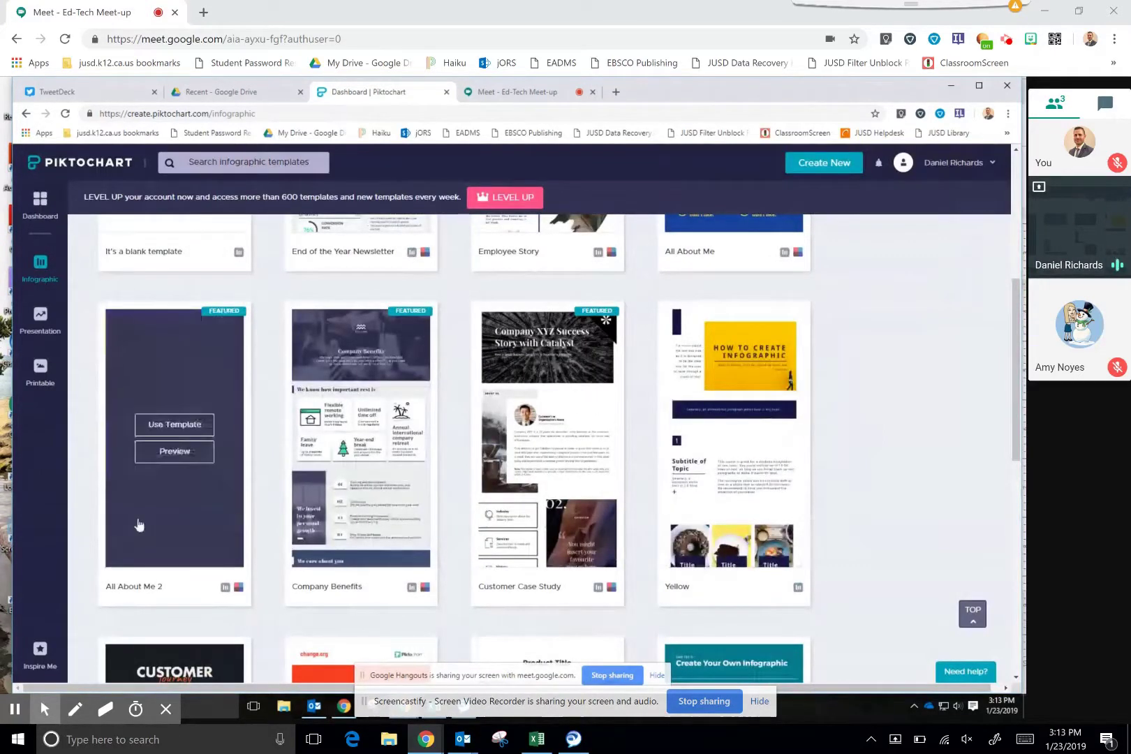
- Preview the All About Me 2 template and start a new infographic from it
{"action": "left_click", "coordinate": [178, 452]}
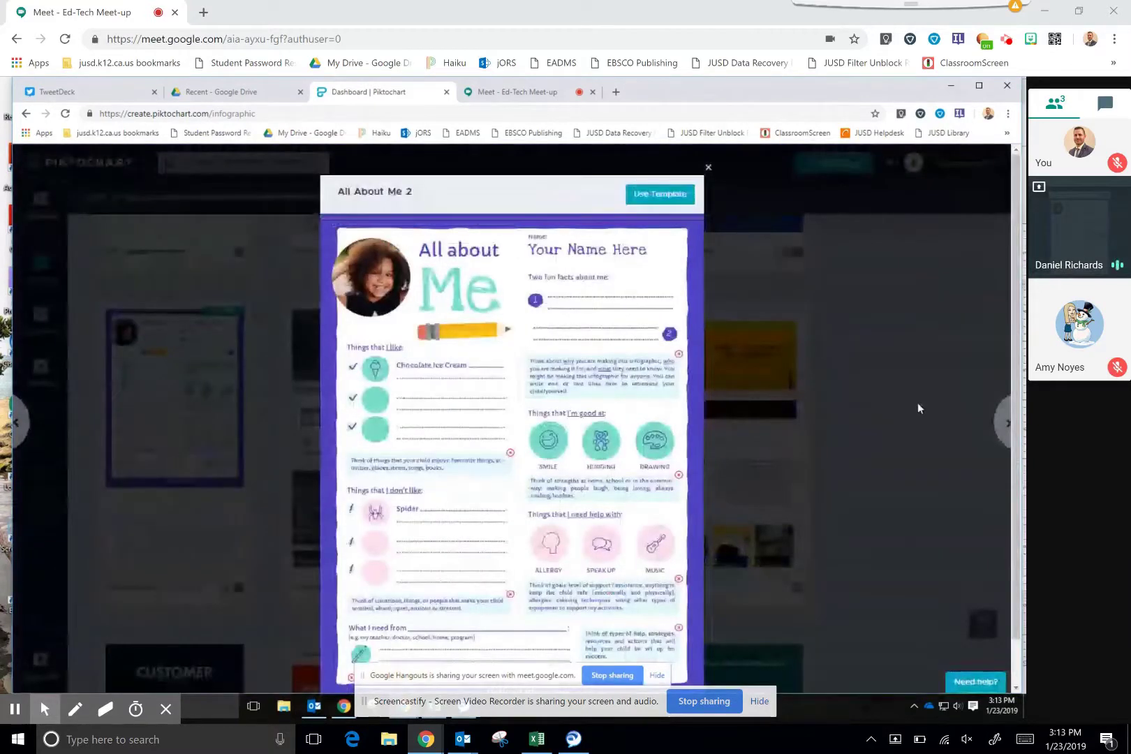
{"action": "scroll", "coordinate": [651, 389], "scroll_direction": "down", "scroll_amount": 1}
{"action": "scroll", "coordinate": [651, 388], "scroll_direction": "up", "scroll_amount": 1}
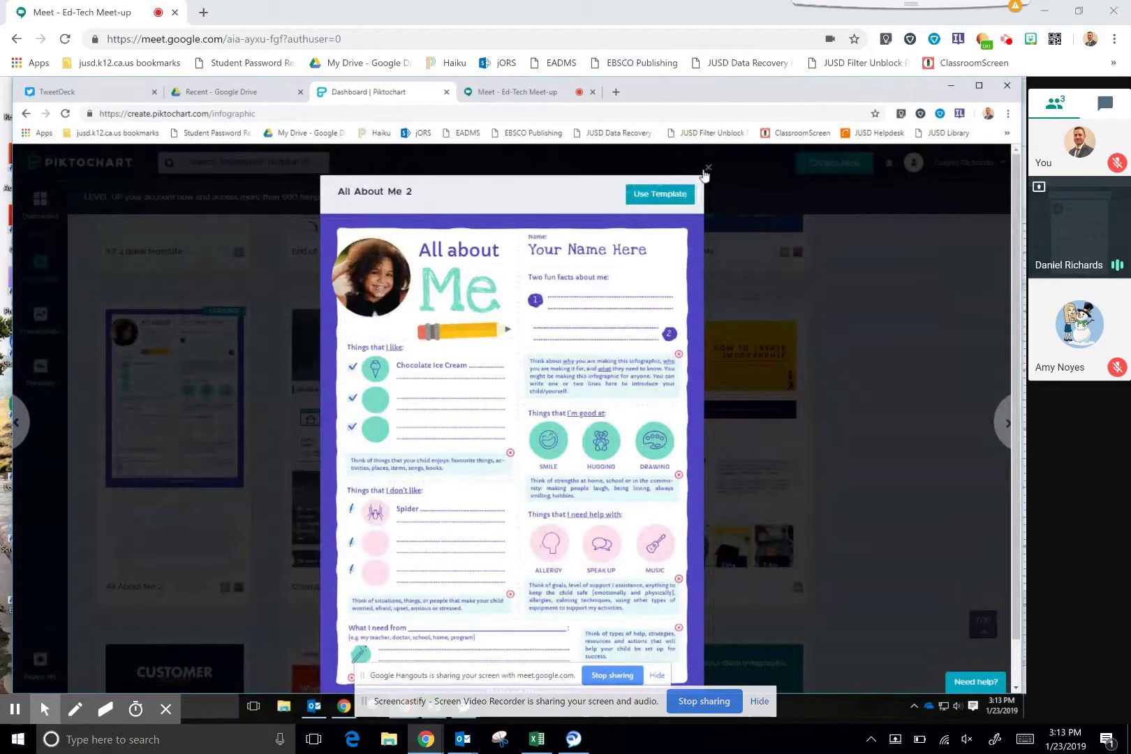
{"action": "left_click", "coordinate": [653, 199]}
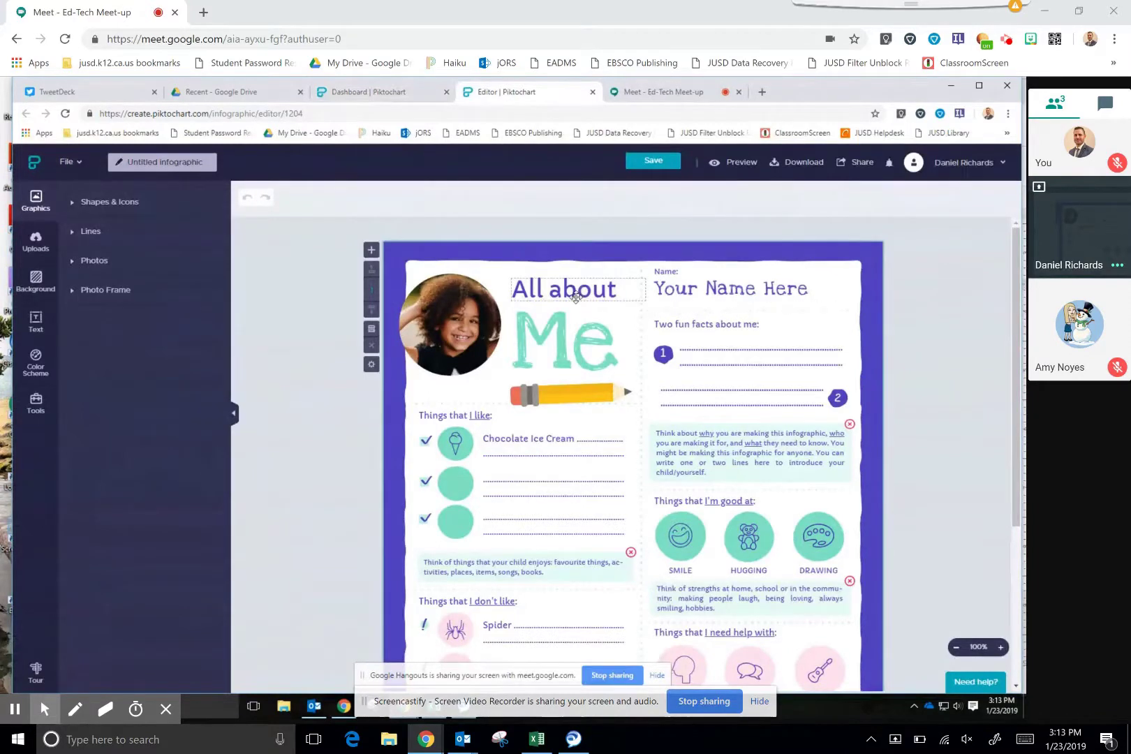
- Replace the 'Your Name Here' placeholder text with 'Daniel'
{"action": "left_click", "coordinate": [733, 288]}
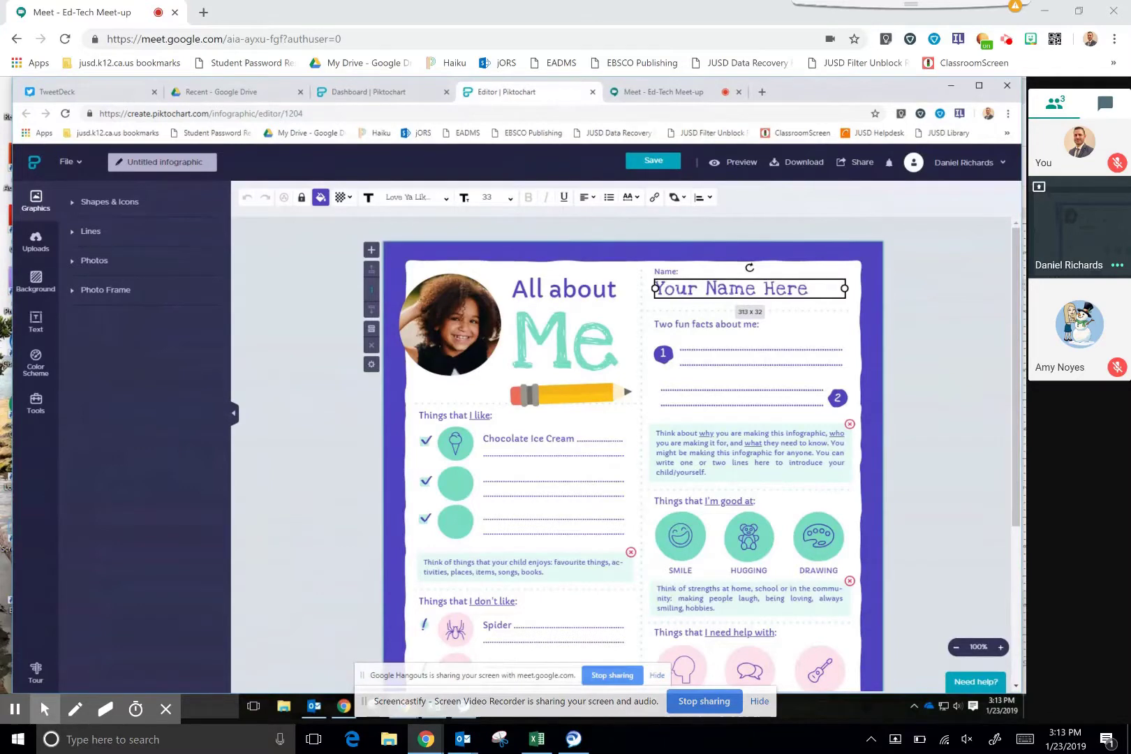
{"action": "left_click", "coordinate": [703, 290]}
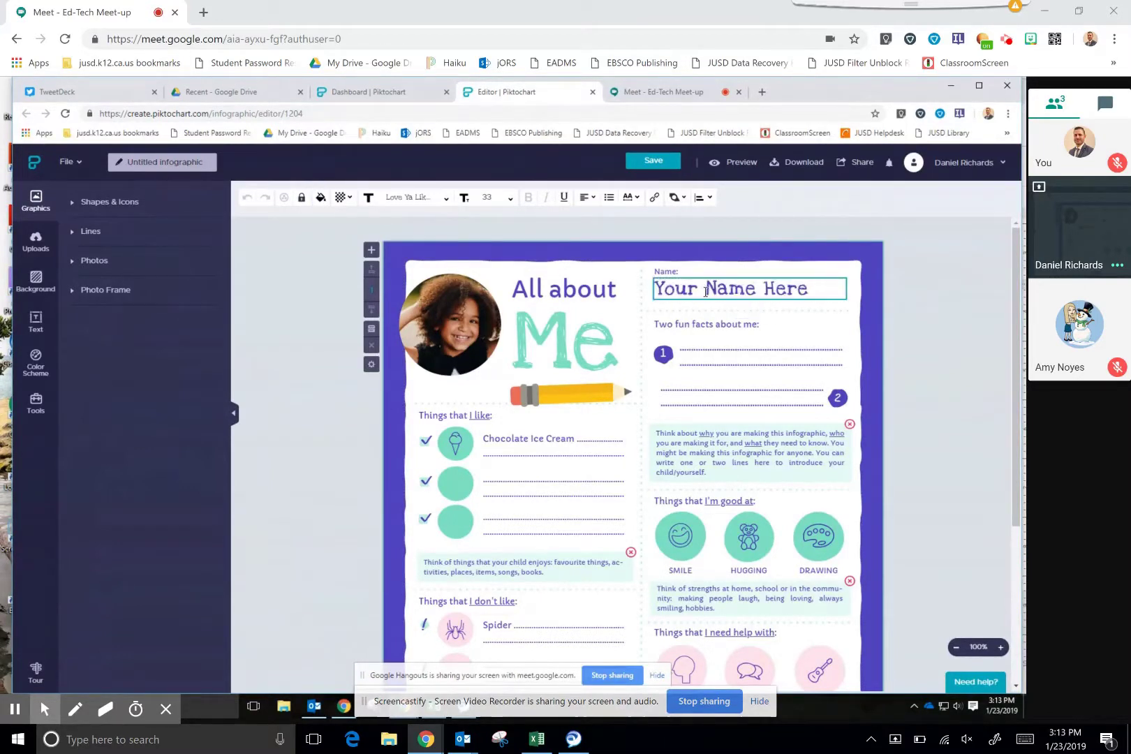
{"action": "left_click_drag", "start_coordinate": [810, 289], "coordinate": [628, 294]}
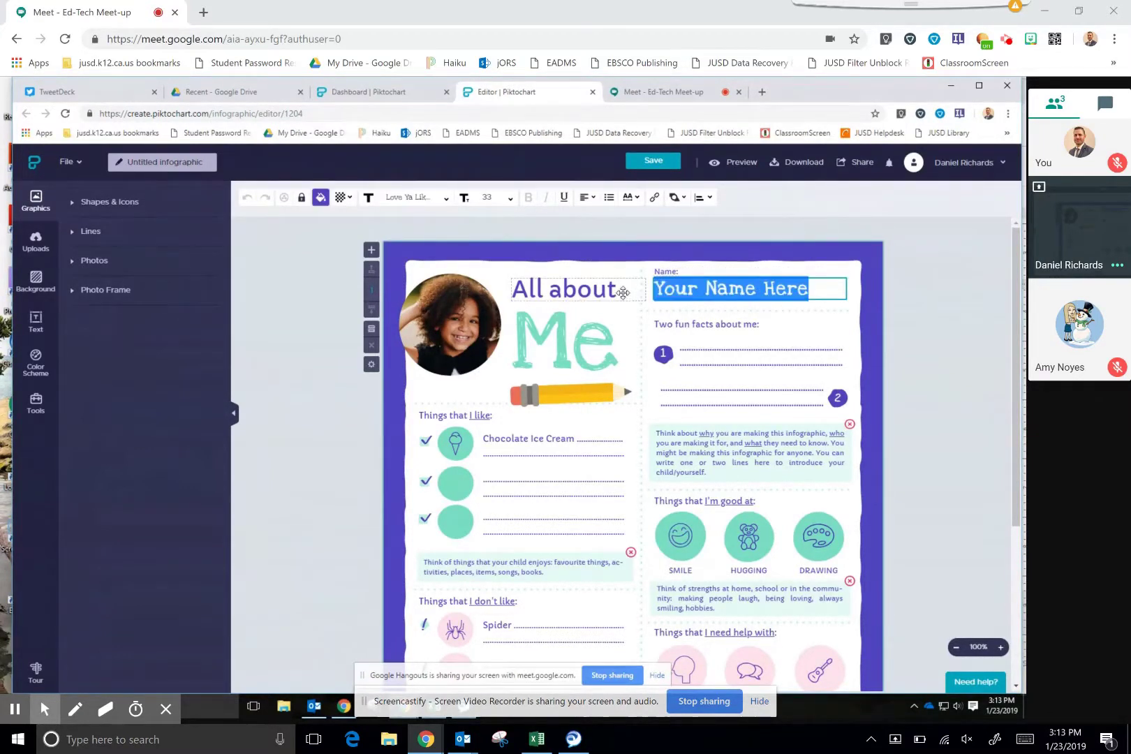
{"action": "type", "text": "Daniel"}
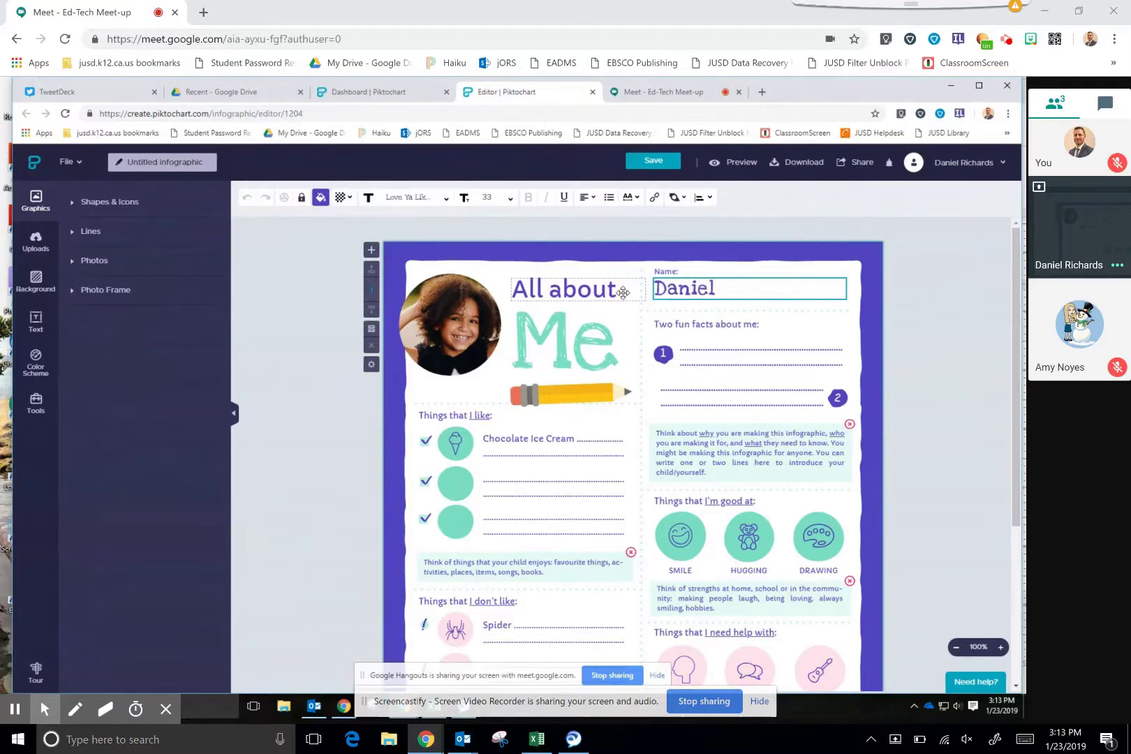
{"action": "left_click", "coordinate": [688, 346]}
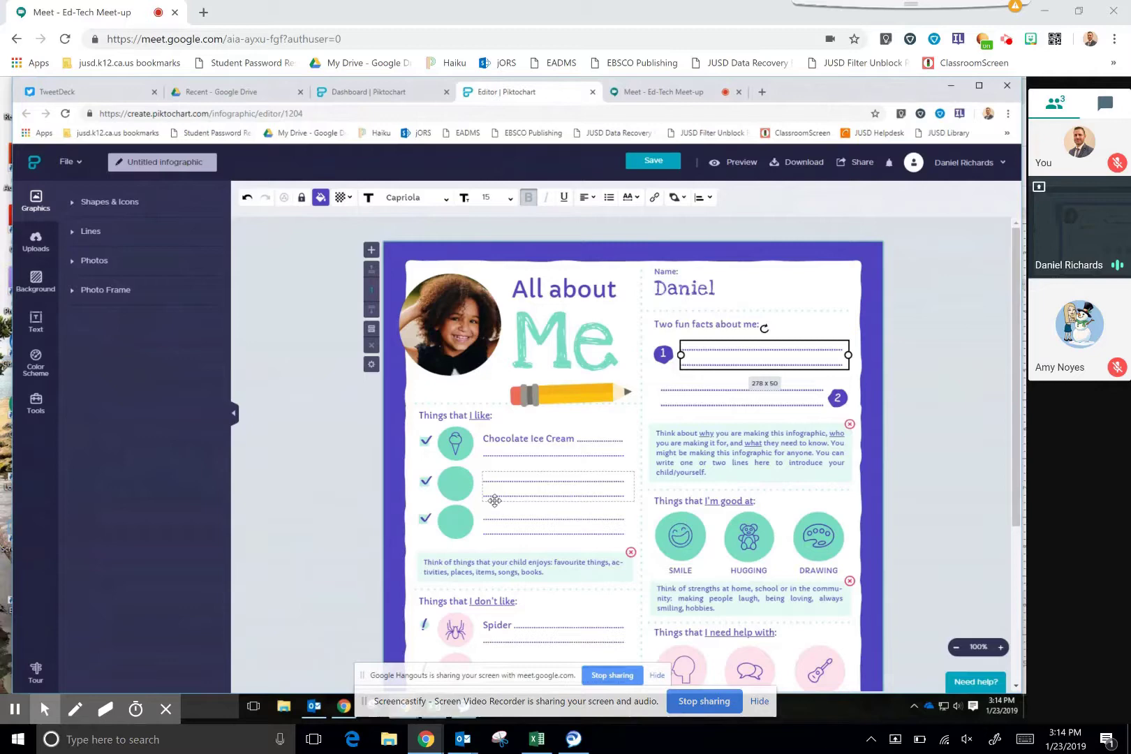
- Select the SMILE icon on the page and resize it slightly
{"action": "scroll", "coordinate": [934, 551], "scroll_direction": "down", "scroll_amount": 2}
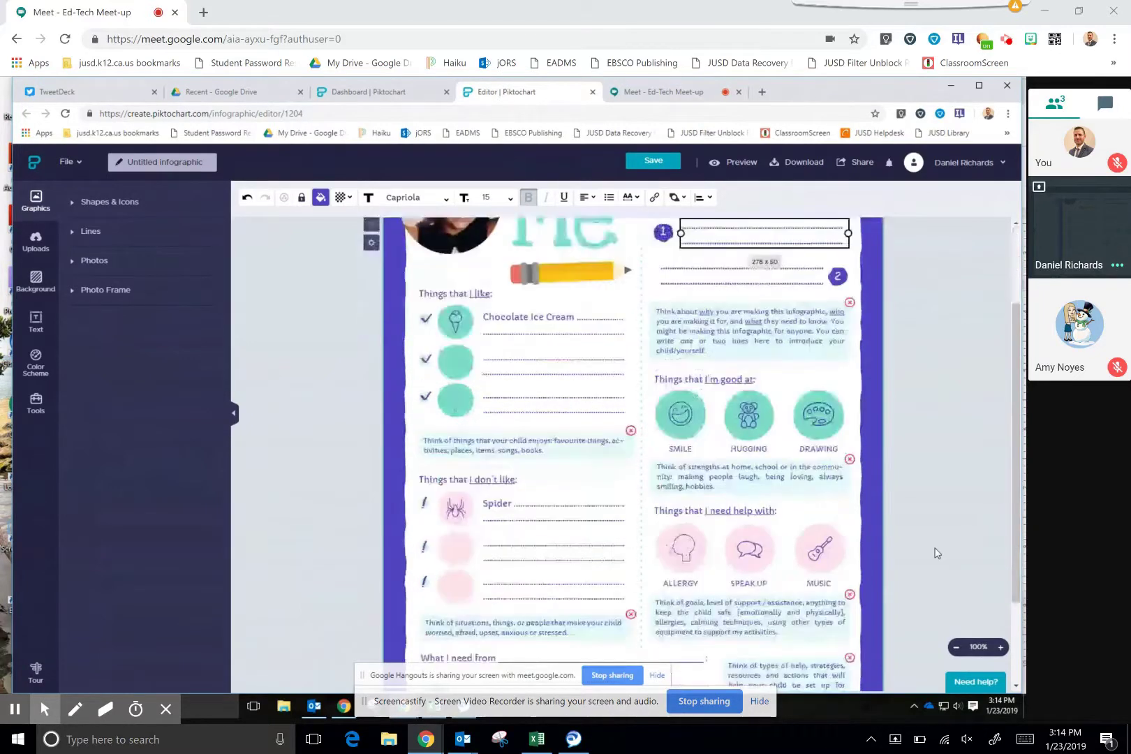
{"action": "left_click", "coordinate": [679, 415]}
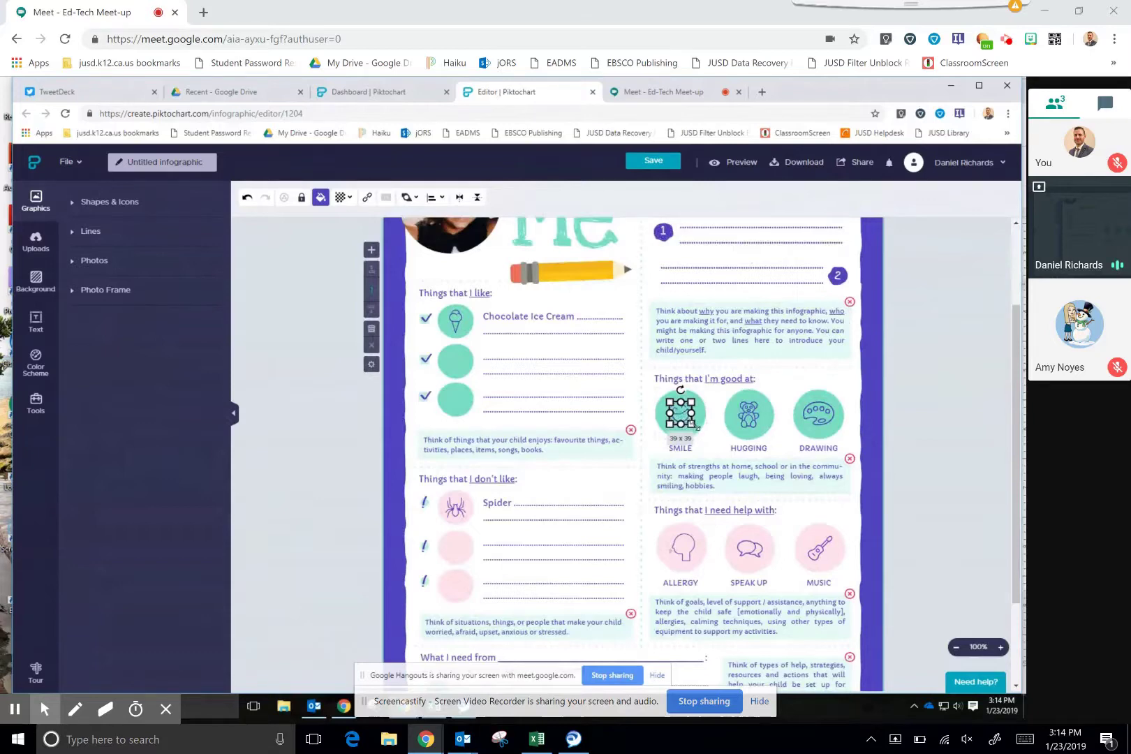
{"action": "left_click_drag", "start_coordinate": [694, 423], "coordinate": [696, 427]}
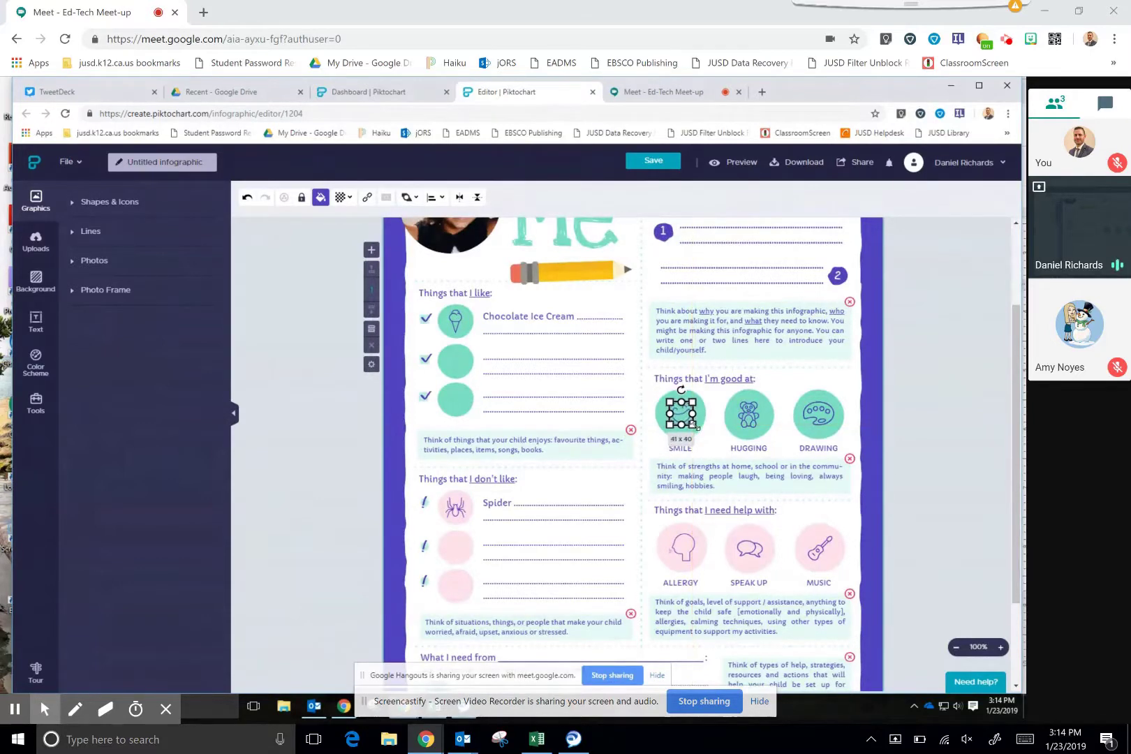
- Browse the Social Media category in the Shapes & Icons library
{"action": "left_click", "coordinate": [74, 208]}
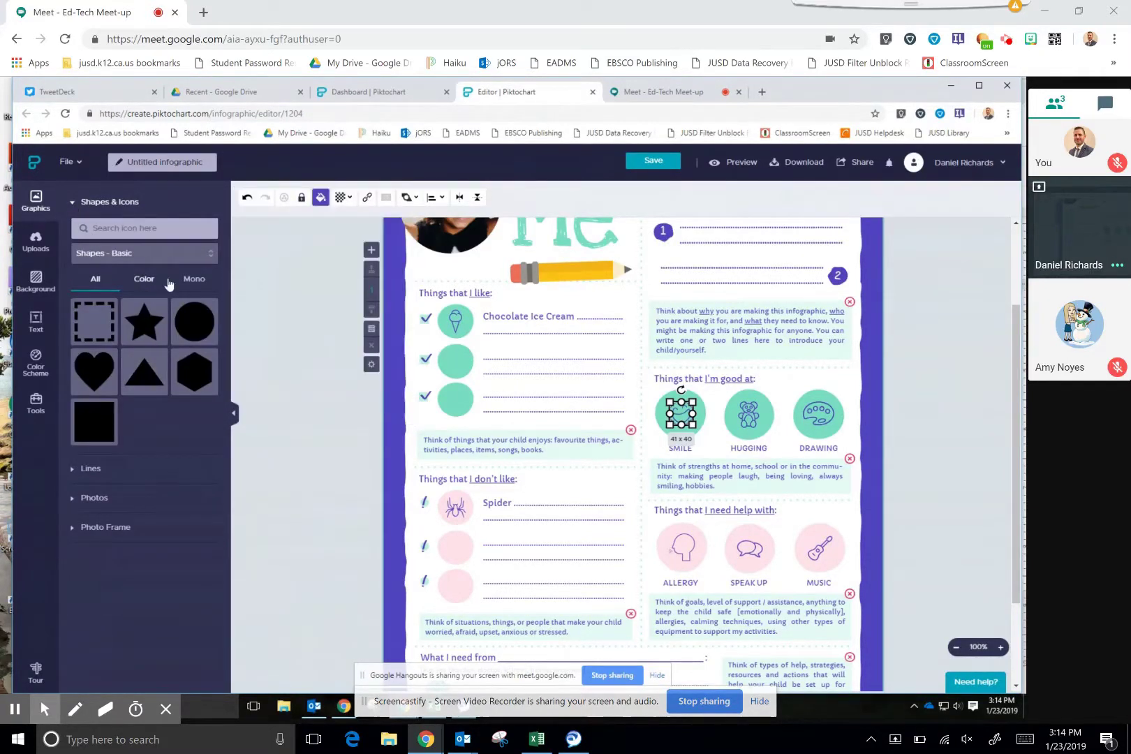
{"action": "left_click", "coordinate": [193, 278]}
{"action": "left_click", "coordinate": [185, 255]}
{"action": "scroll", "coordinate": [164, 342], "scroll_direction": "down", "scroll_amount": 2}
{"action": "scroll", "coordinate": [163, 342], "scroll_direction": "up", "scroll_amount": 5}
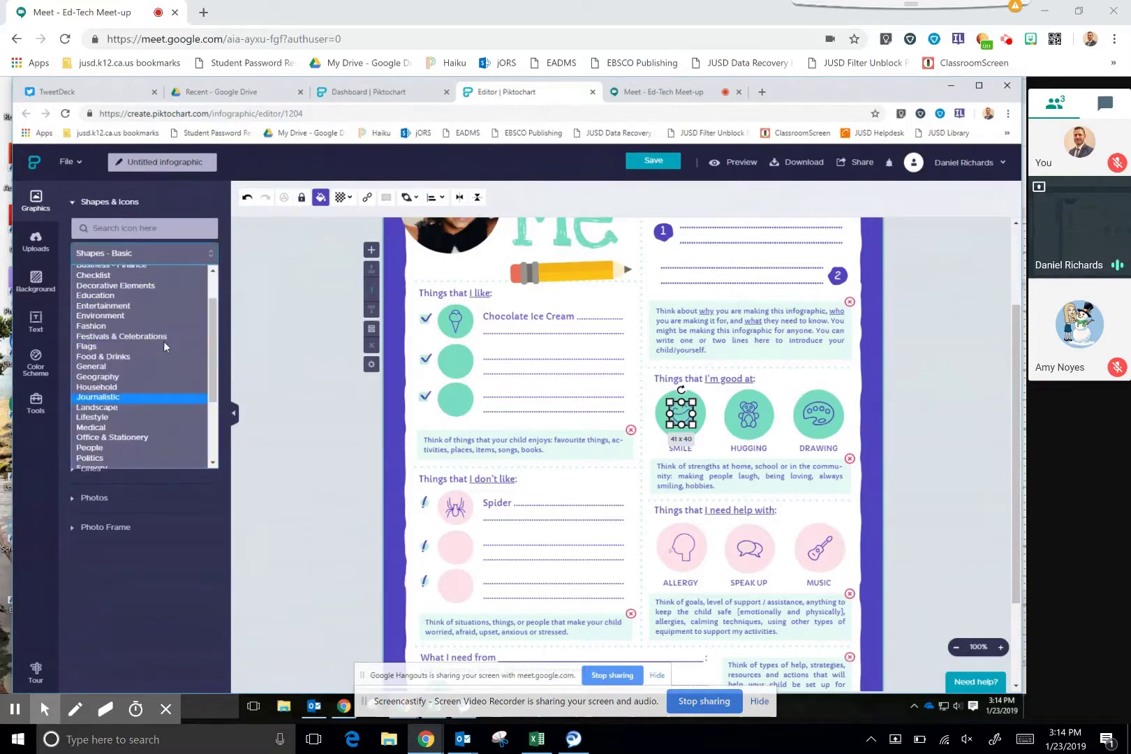
{"action": "scroll", "coordinate": [163, 341], "scroll_direction": "down", "scroll_amount": 5}
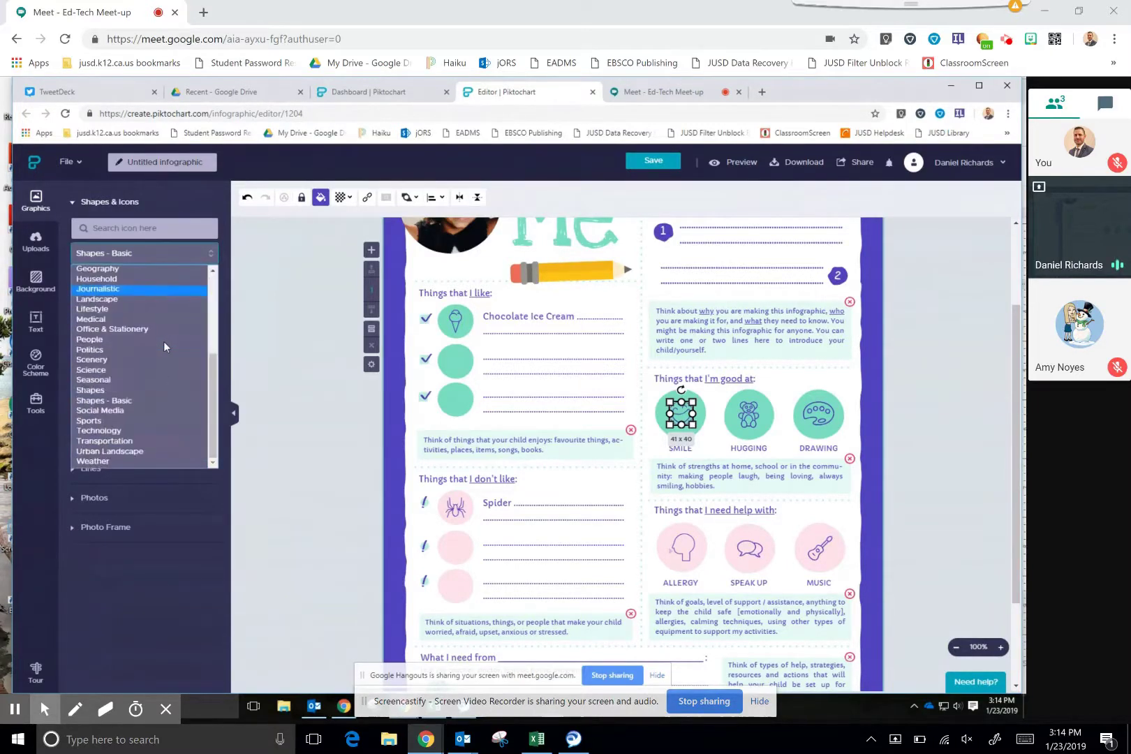
{"action": "left_click", "coordinate": [138, 410]}
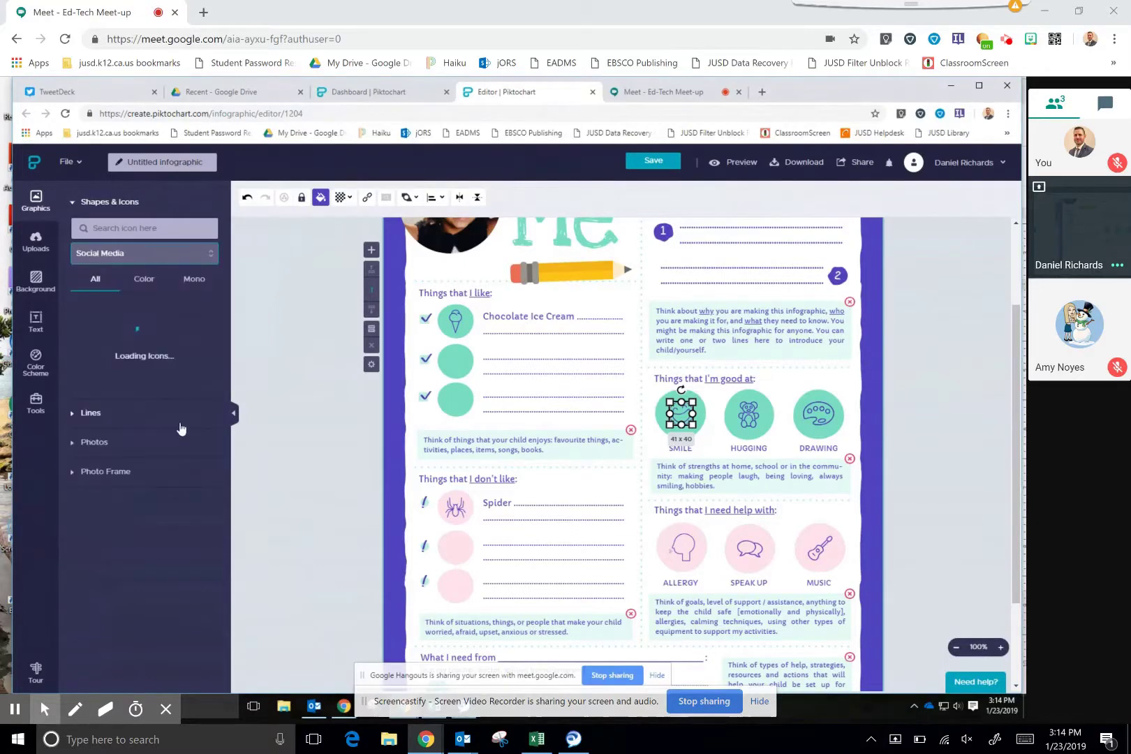
{"action": "scroll", "coordinate": [164, 362], "scroll_direction": "down", "scroll_amount": 5}
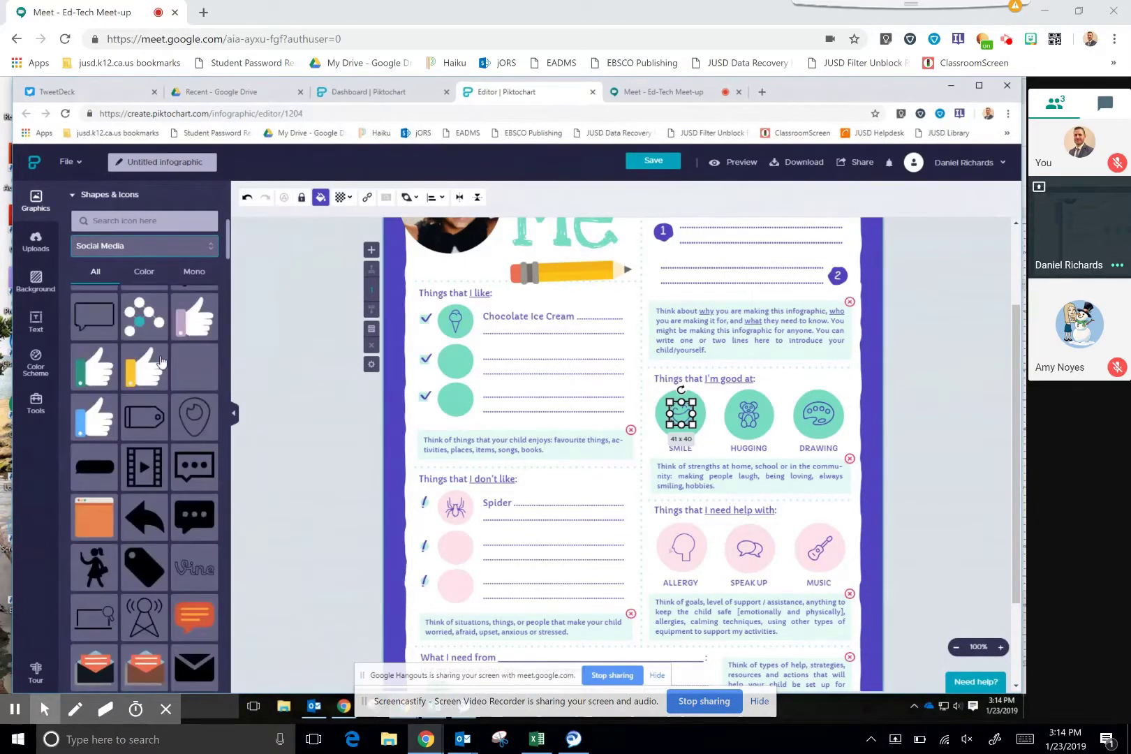
{"action": "scroll", "coordinate": [160, 360], "scroll_direction": "up", "scroll_amount": 5}
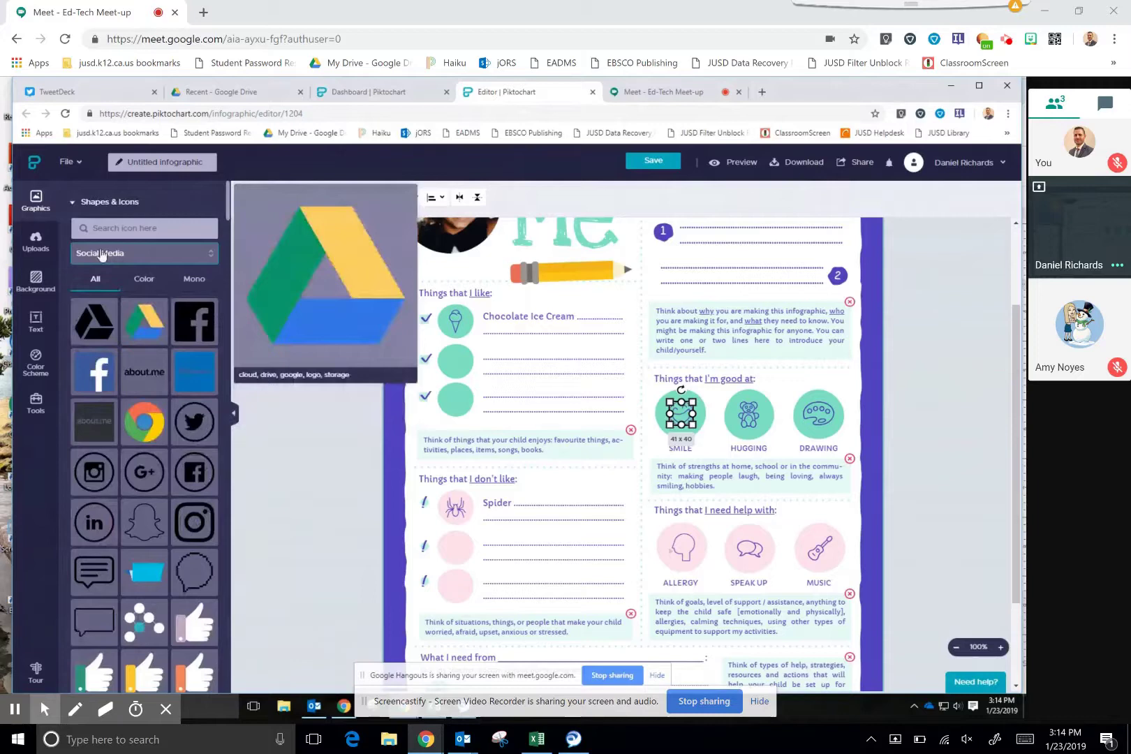
{"action": "left_click", "coordinate": [79, 203]}
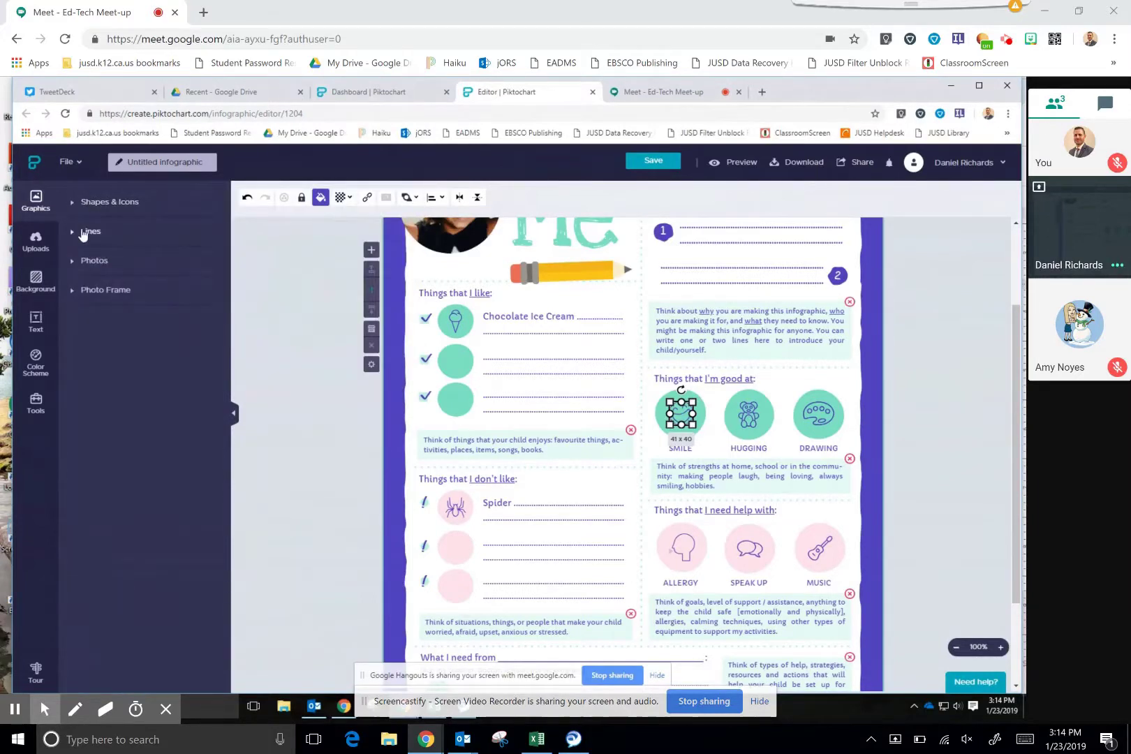
{"action": "left_click", "coordinate": [84, 233]}
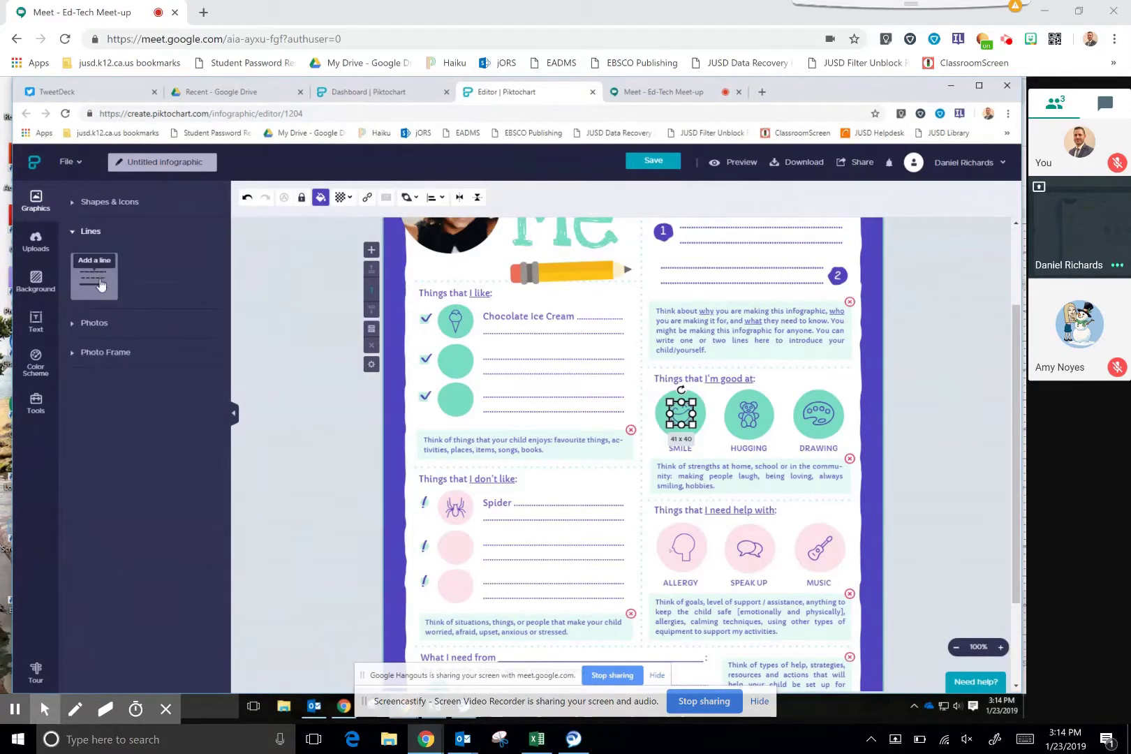
{"action": "left_click", "coordinate": [76, 324]}
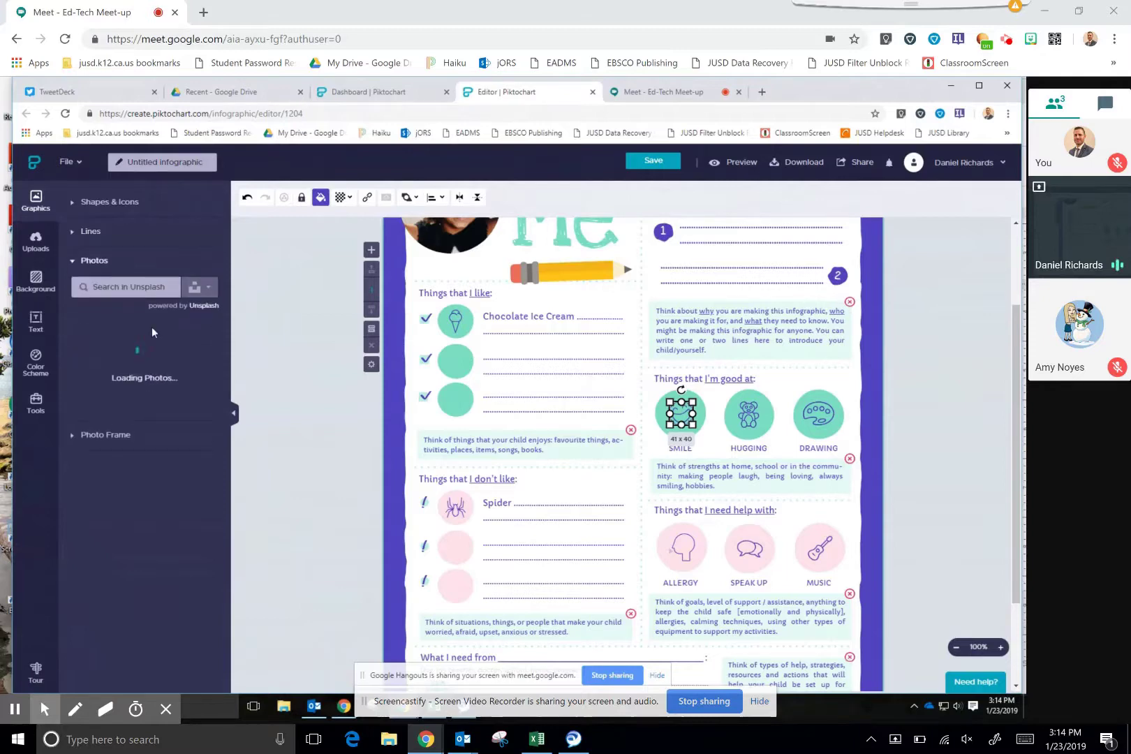
{"action": "scroll", "coordinate": [164, 327], "scroll_direction": "down", "scroll_amount": 1}
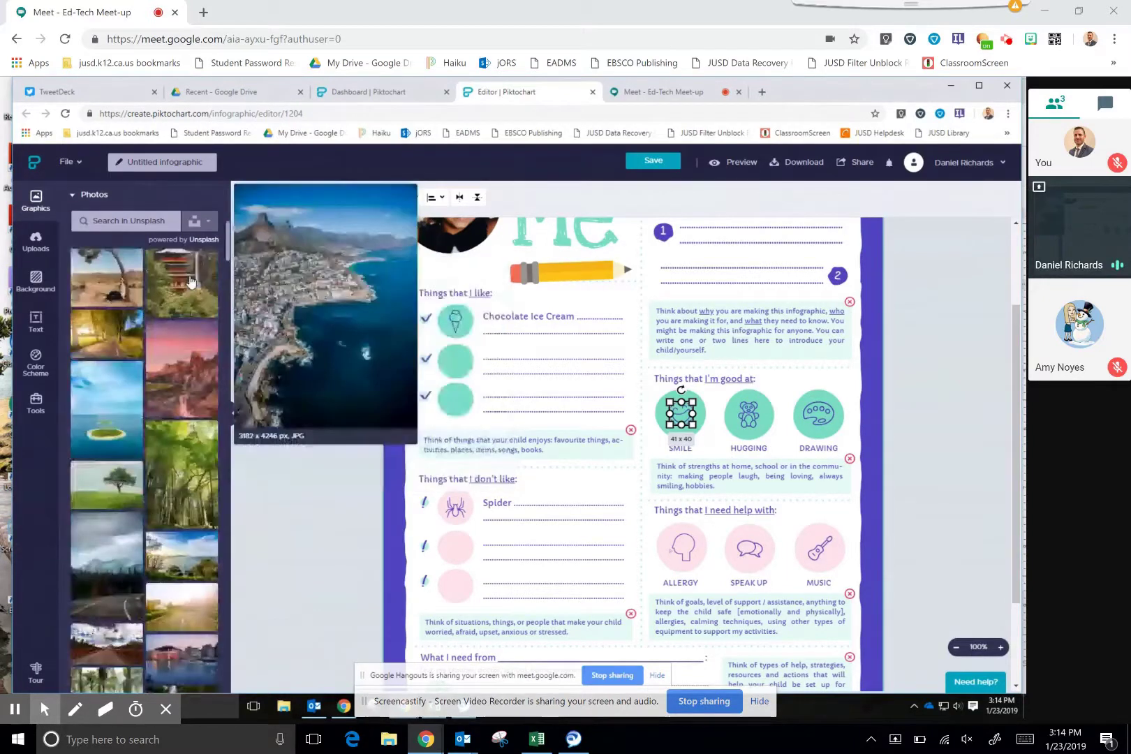
{"action": "scroll", "coordinate": [190, 281], "scroll_direction": "down", "scroll_amount": 8}
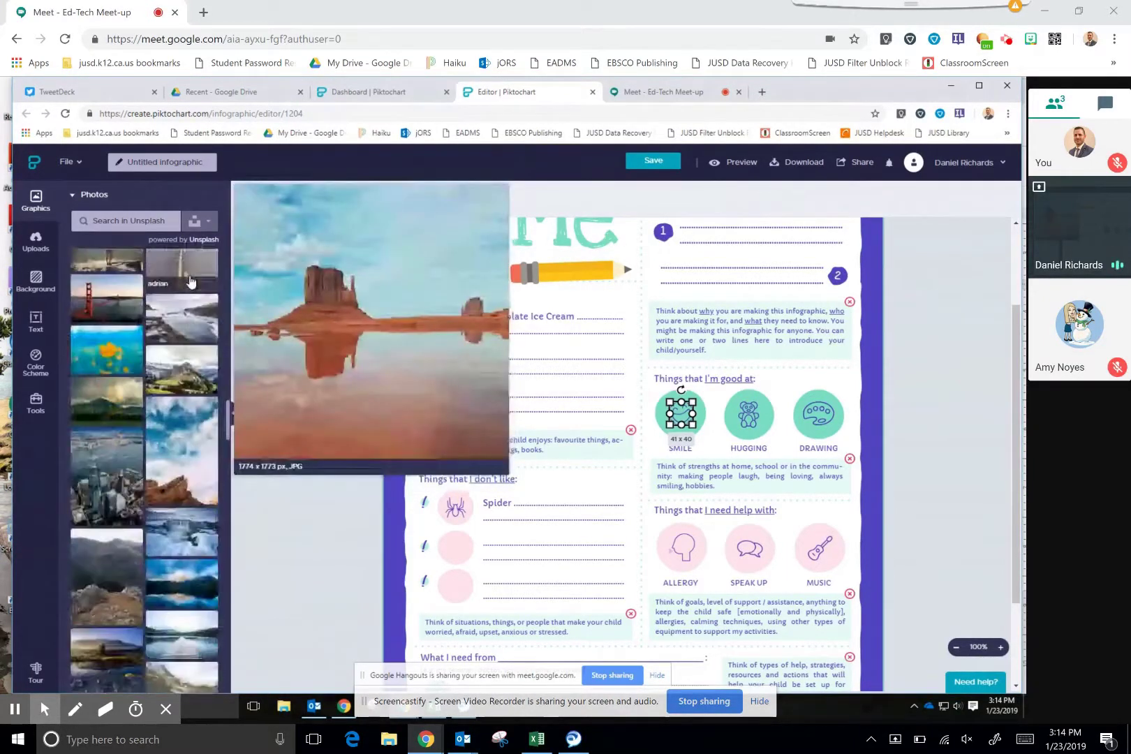
{"action": "scroll", "coordinate": [190, 281], "scroll_direction": "down", "scroll_amount": 1}
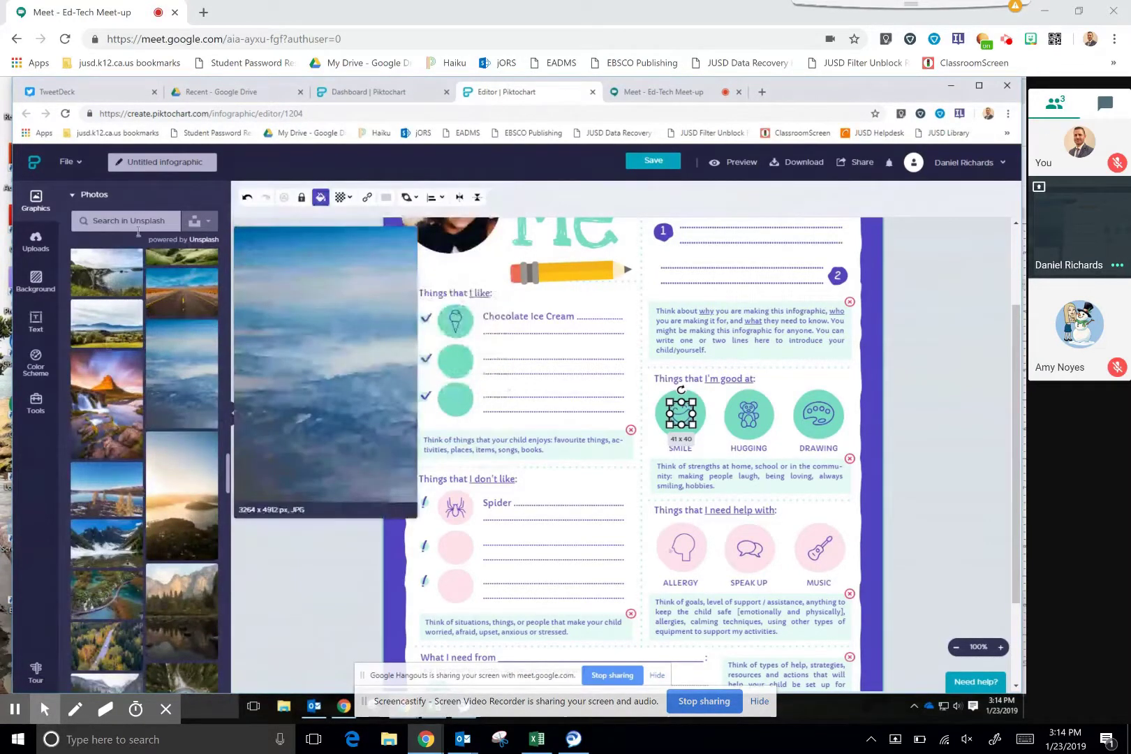
{"action": "left_click", "coordinate": [76, 196]}
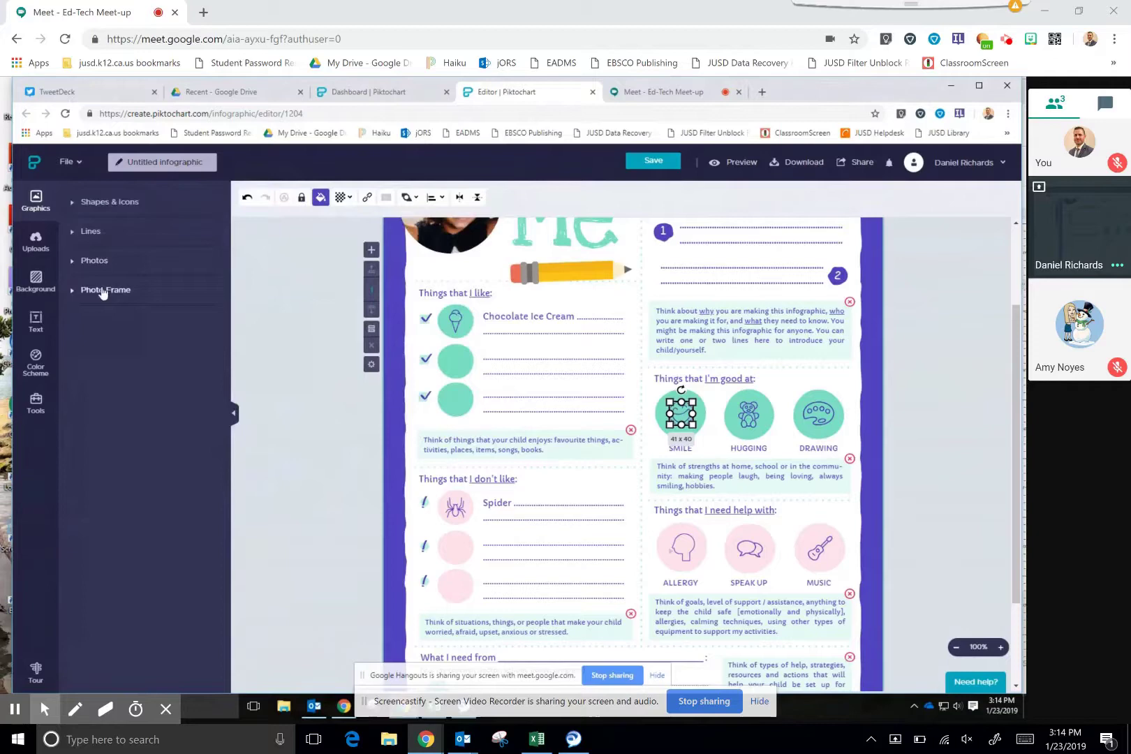
- Place a sunset-silhouette photo frame on the page, reposition it, then delete it
{"action": "left_click", "coordinate": [75, 292]}
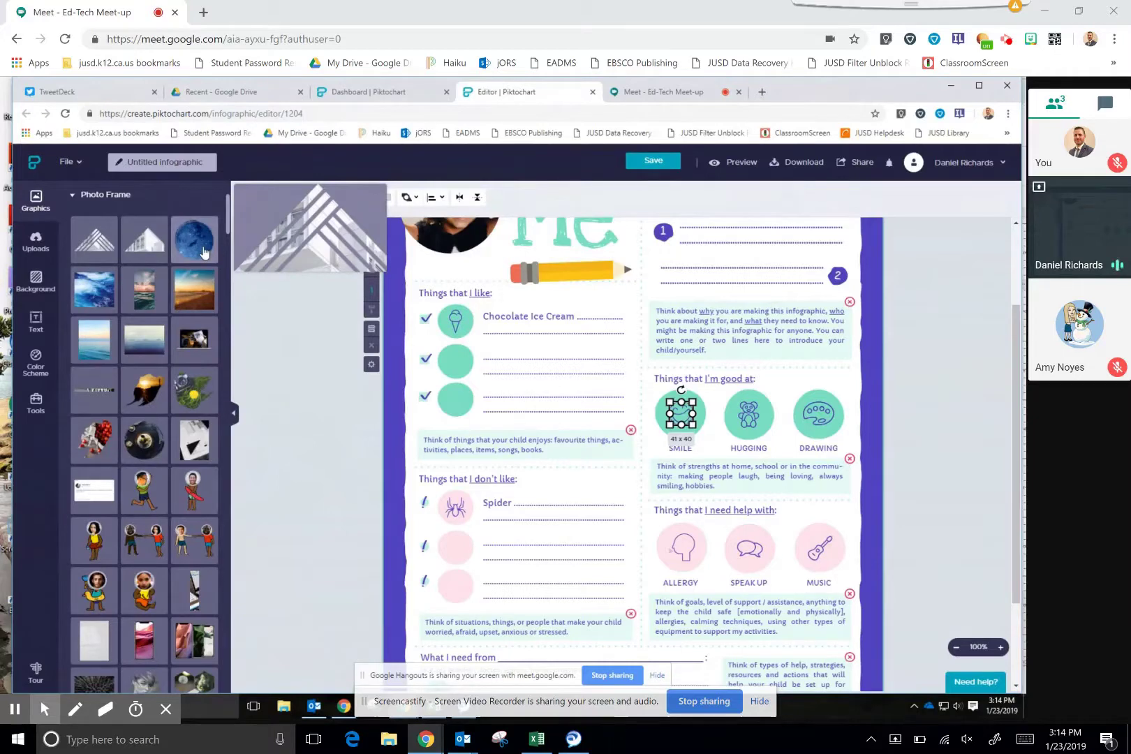
{"action": "left_click", "coordinate": [161, 403]}
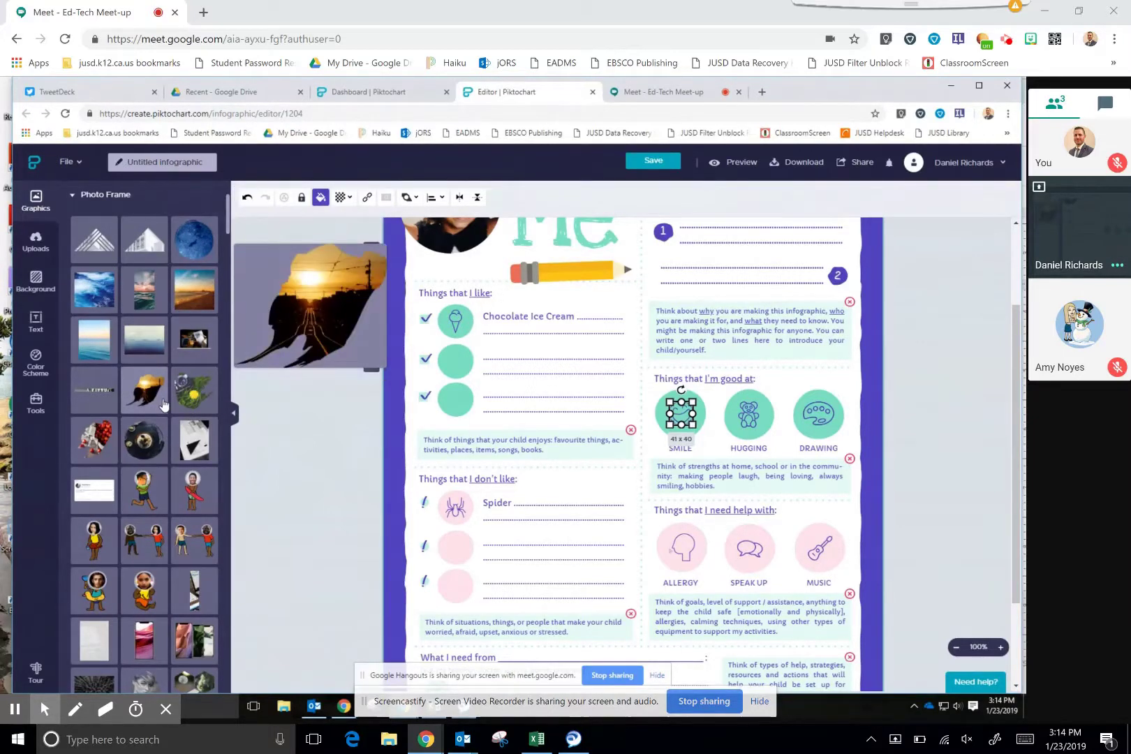
{"action": "left_click", "coordinate": [162, 405]}
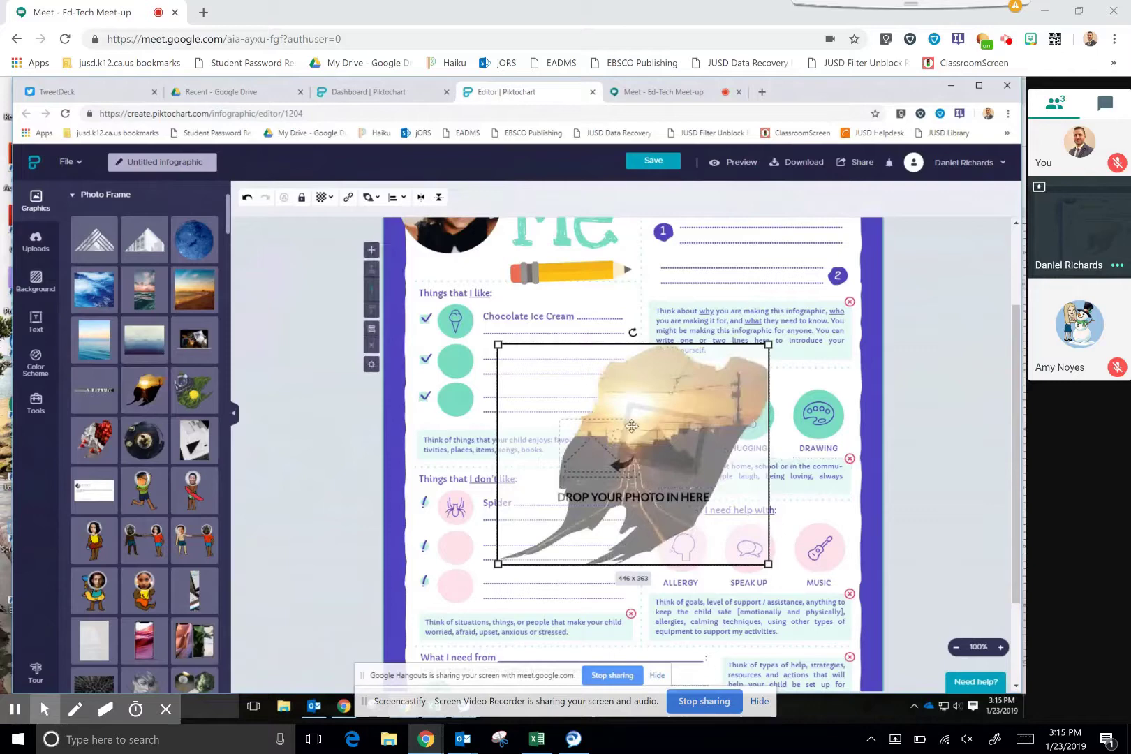
{"action": "left_click_drag", "start_coordinate": [636, 426], "coordinate": [539, 376]}
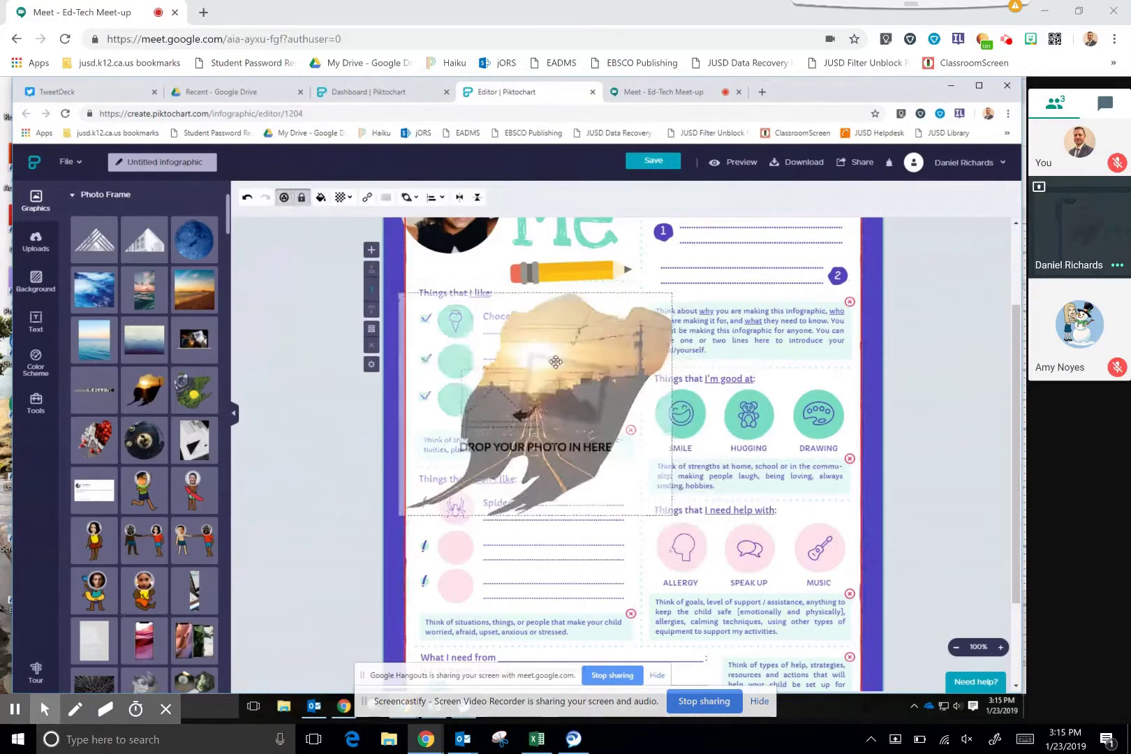
{"action": "left_click_drag", "start_coordinate": [561, 364], "coordinate": [667, 391]}
{"action": "key", "text": "Delete"}
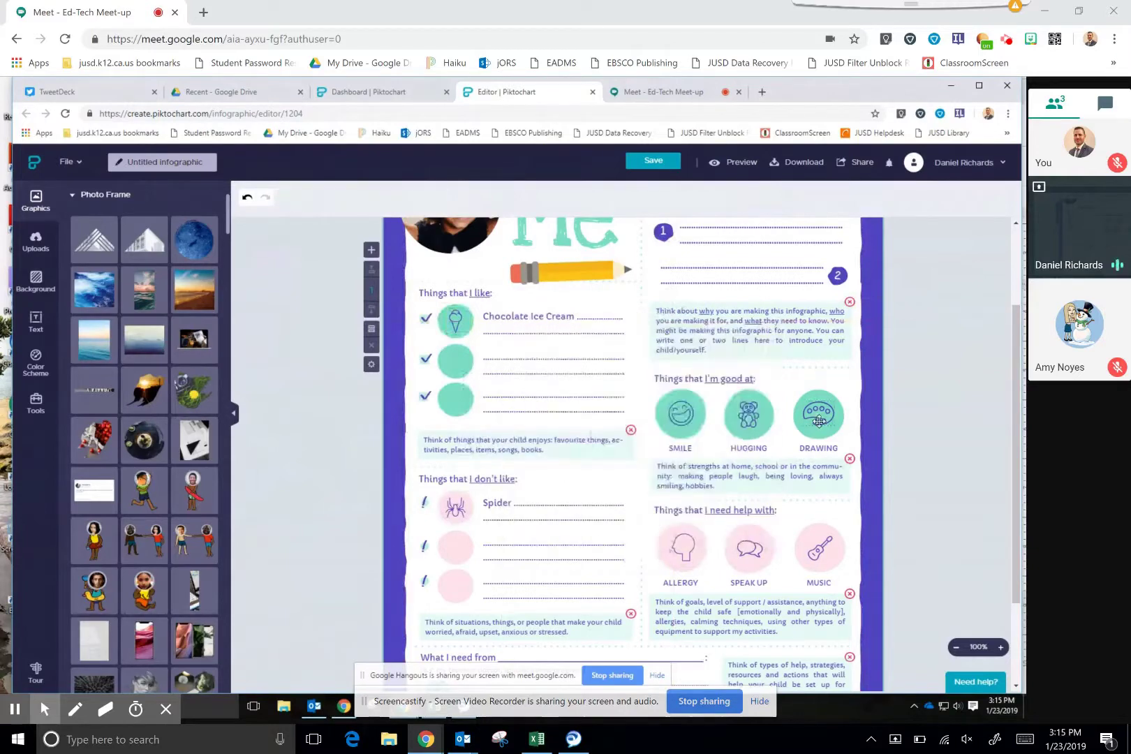
{"action": "left_click", "coordinate": [84, 155]}
- Collapse the Photo Frame panel and scroll through the whole infographic, footer to header
{"action": "left_click", "coordinate": [74, 202]}
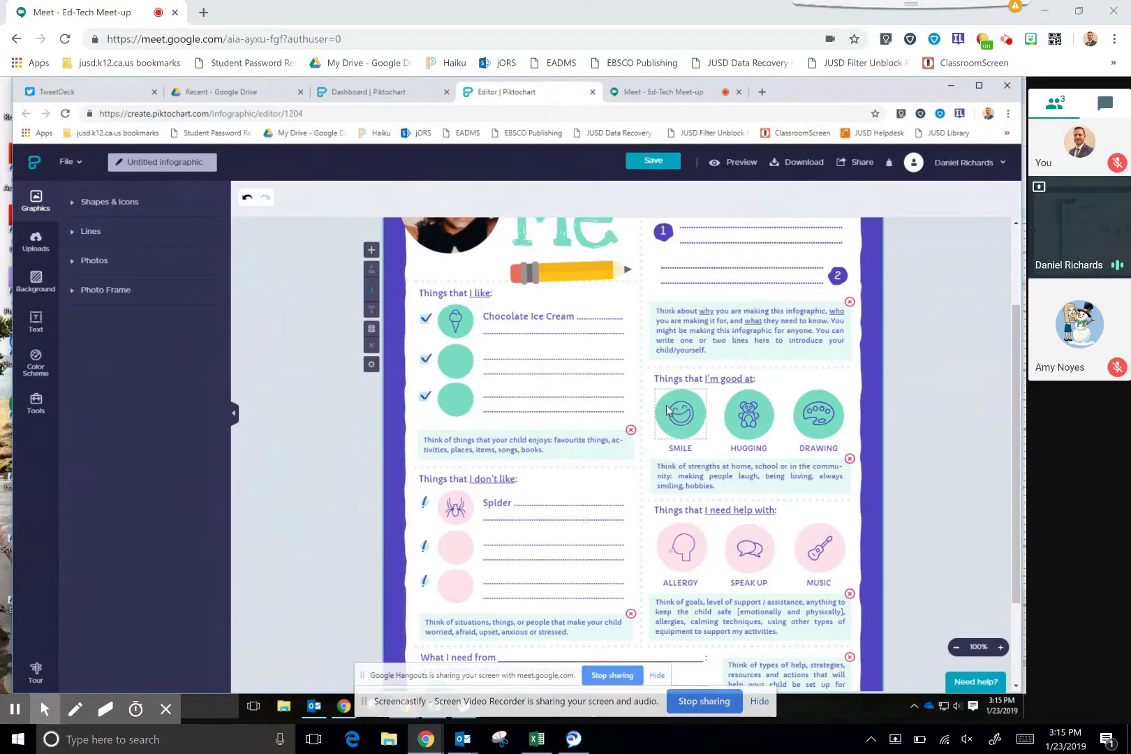
{"action": "scroll", "coordinate": [955, 525], "scroll_direction": "up", "scroll_amount": 3}
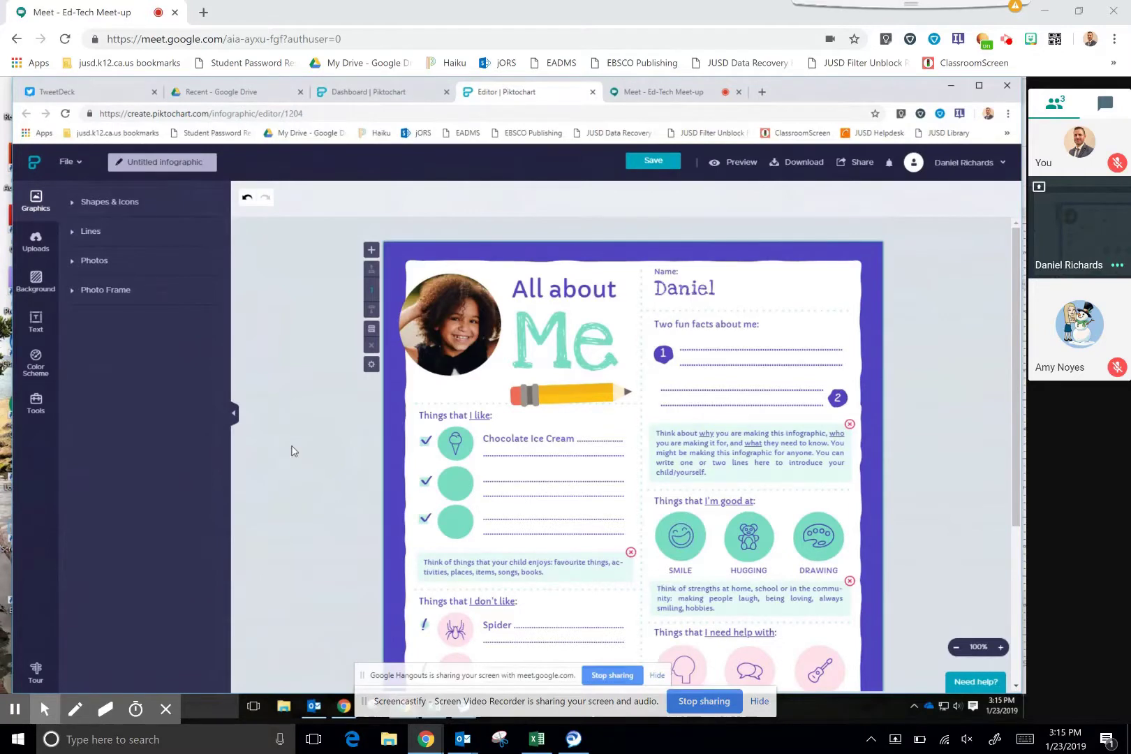
{"action": "scroll", "coordinate": [293, 450], "scroll_direction": "down", "scroll_amount": 3}
{"action": "scroll", "coordinate": [293, 450], "scroll_direction": "down", "scroll_amount": 3}
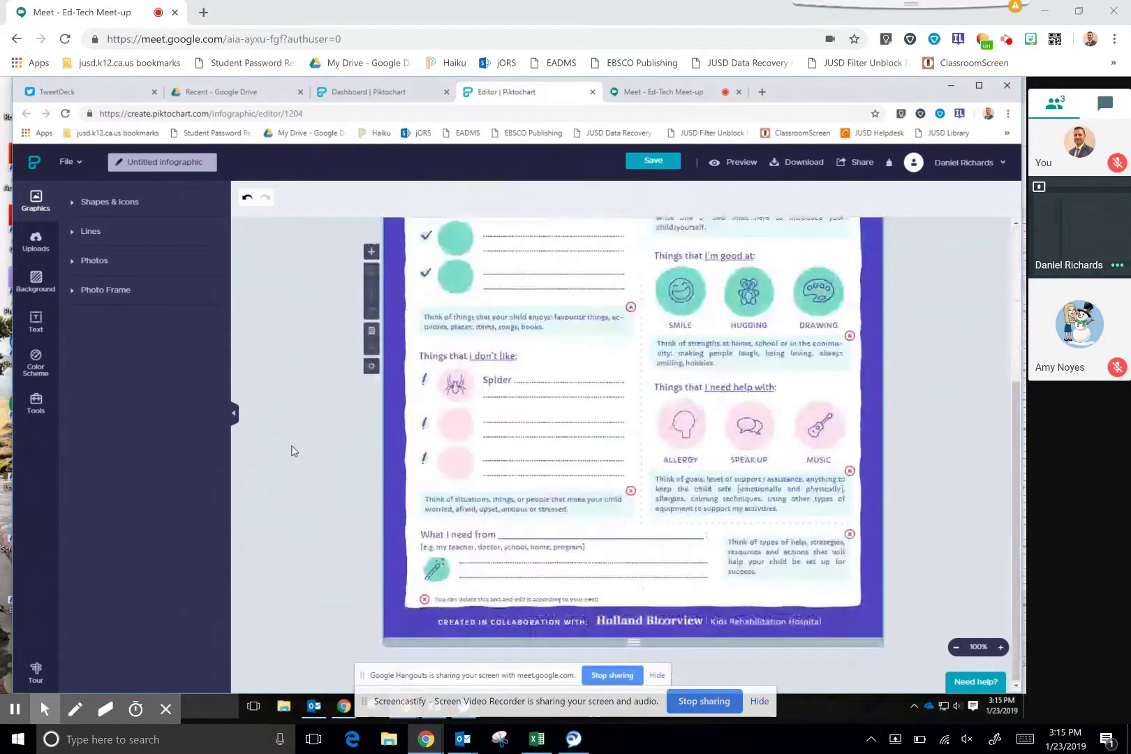
{"action": "scroll", "coordinate": [293, 454], "scroll_direction": "up", "scroll_amount": 6}
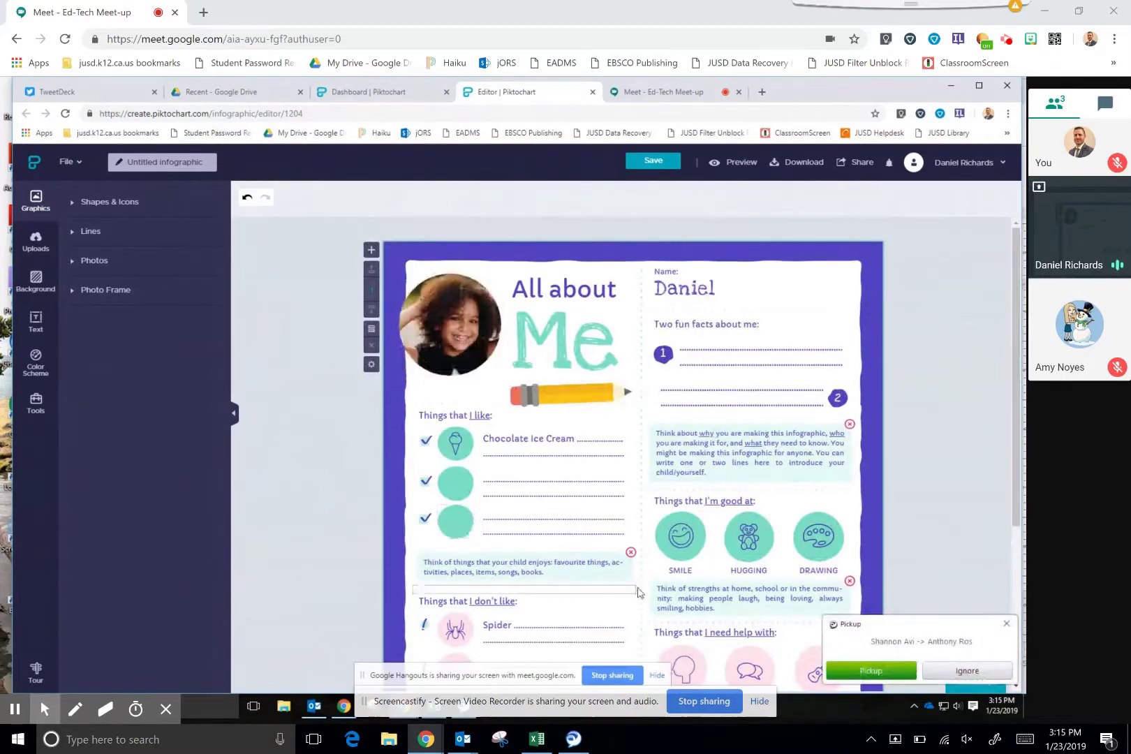
- Save the infographic with the title 'All about me'
{"action": "left_click", "coordinate": [656, 162]}
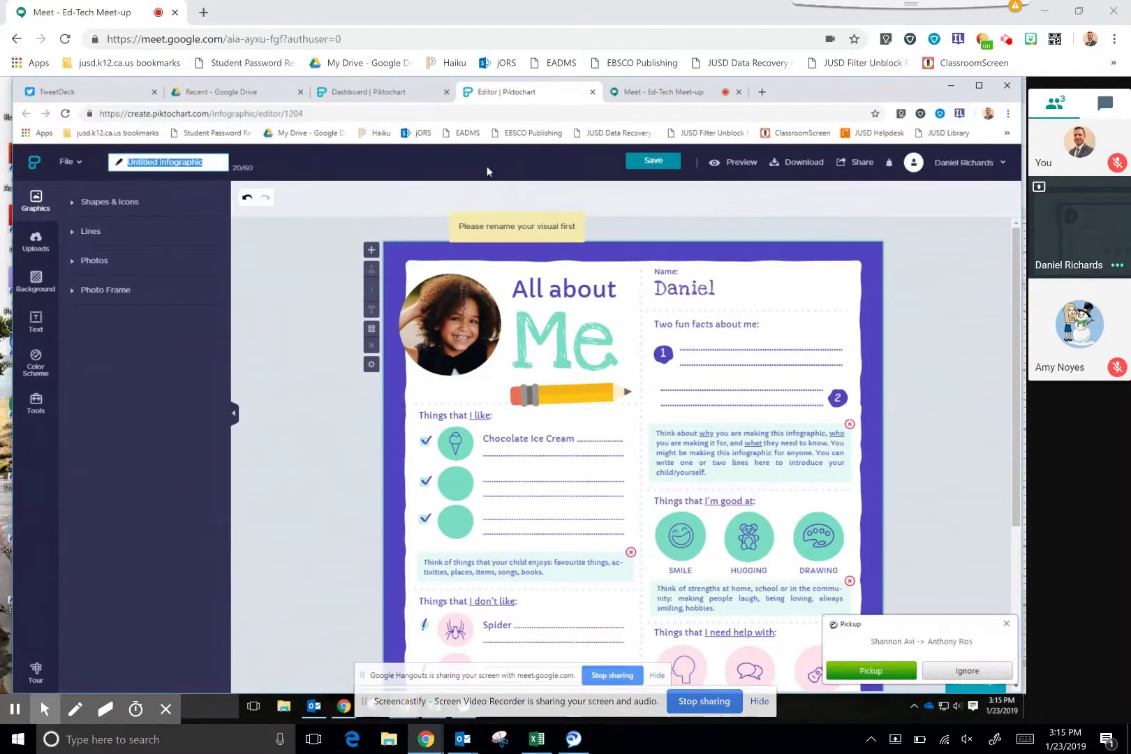
{"action": "type", "text": "All"}
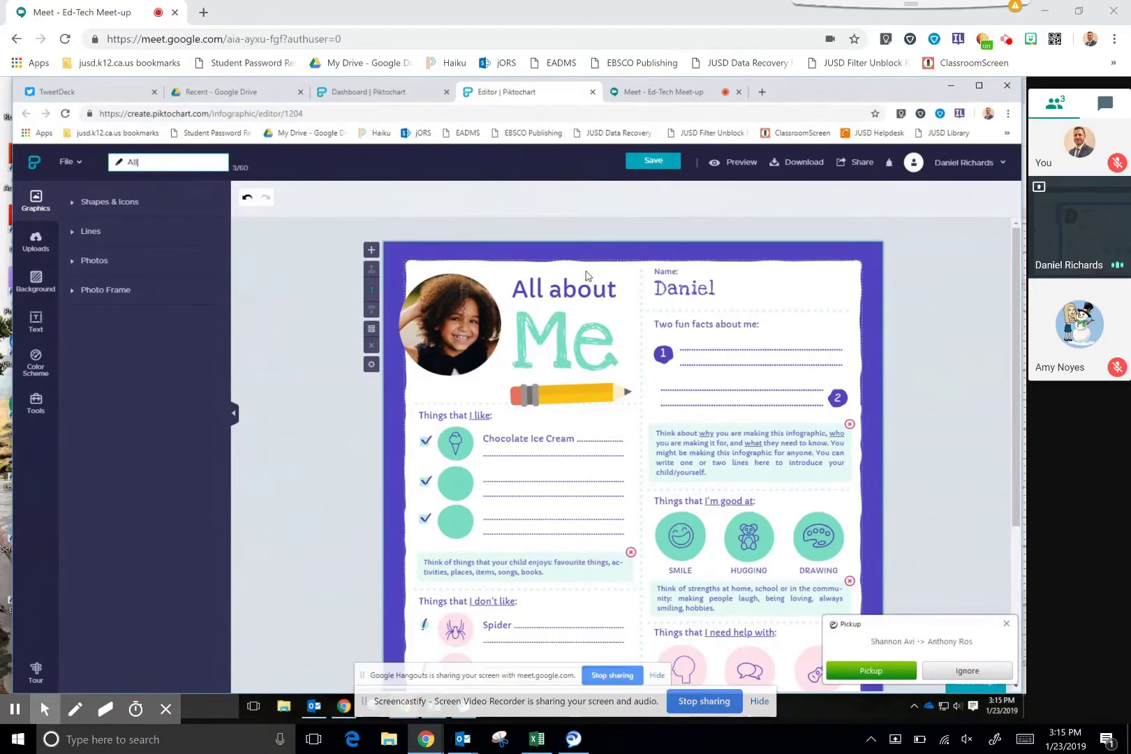
{"action": "type", "text": " about me"}
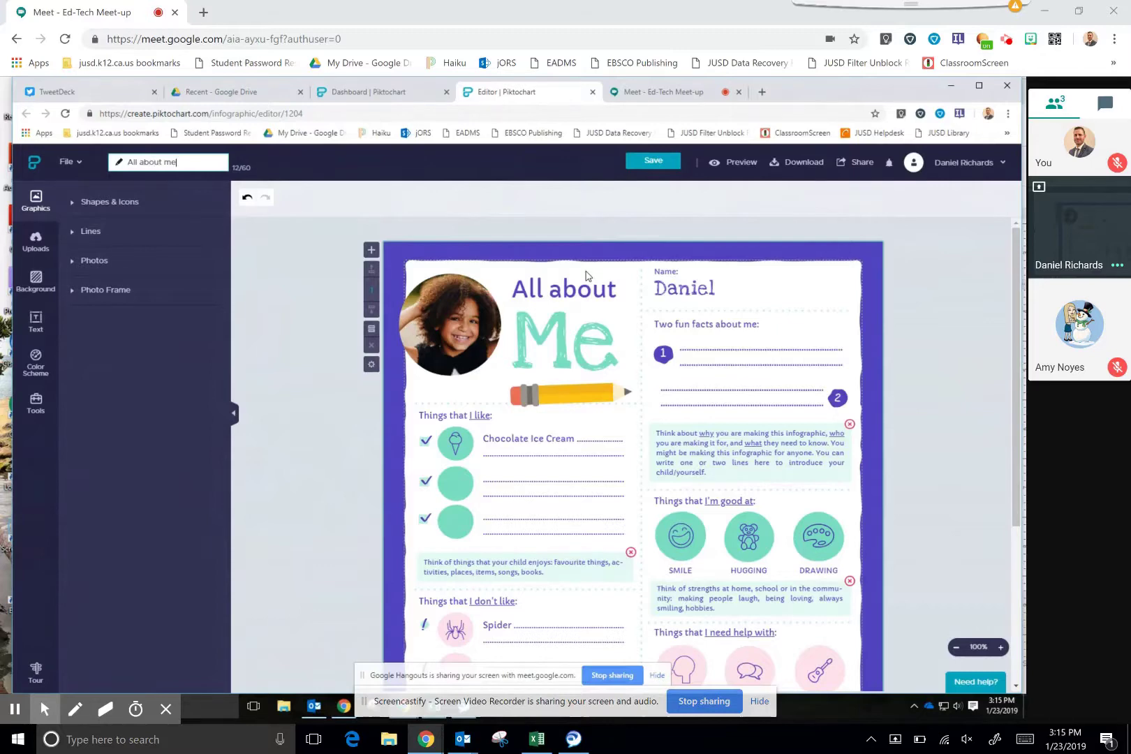
{"action": "left_click", "coordinate": [640, 167]}
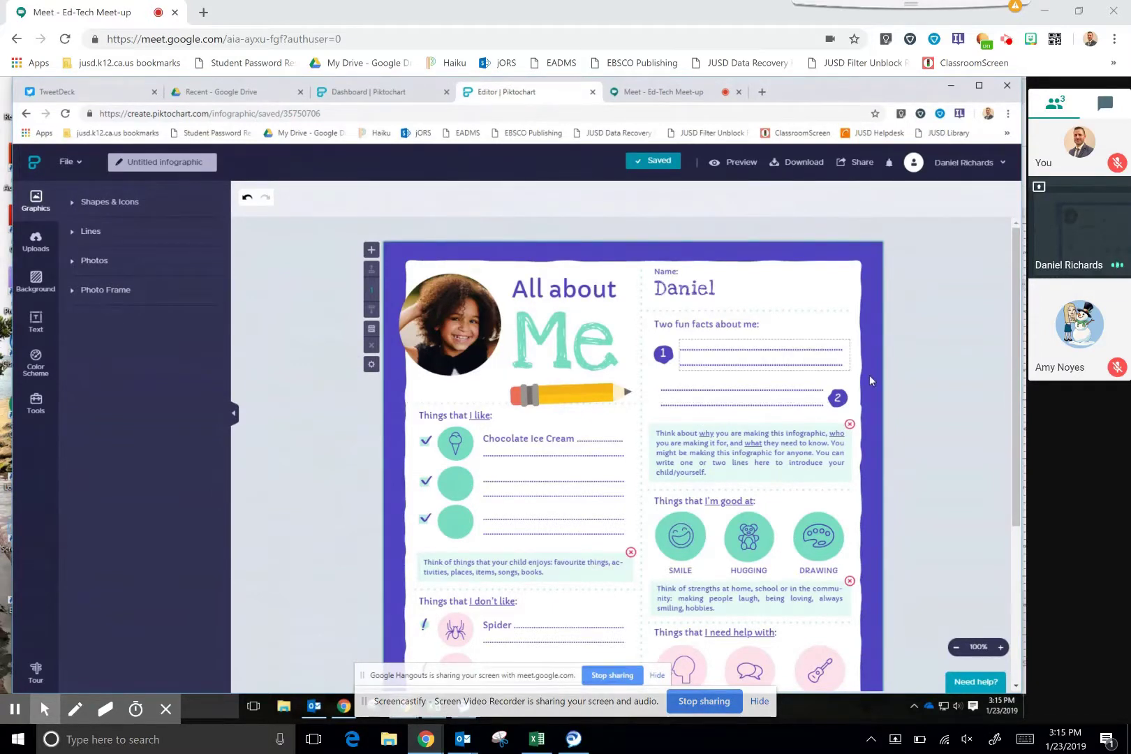
{"action": "scroll", "coordinate": [956, 385], "scroll_direction": "down", "scroll_amount": 3}
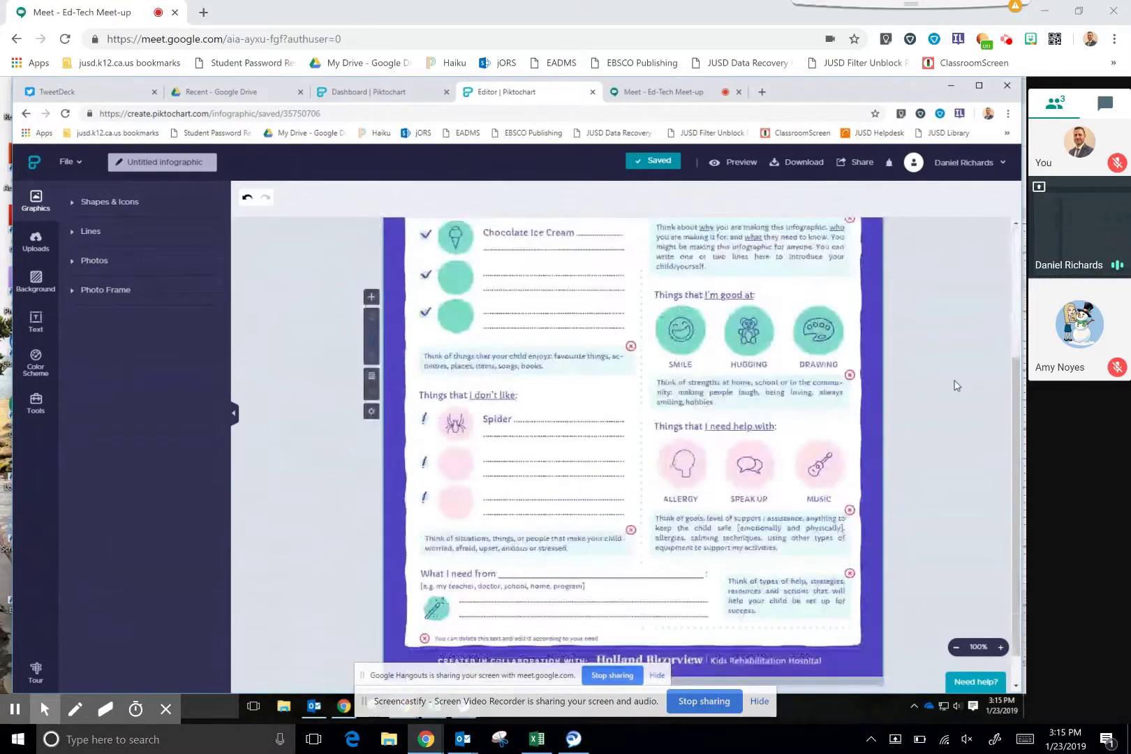
{"action": "scroll", "coordinate": [957, 385], "scroll_direction": "up", "scroll_amount": 3}
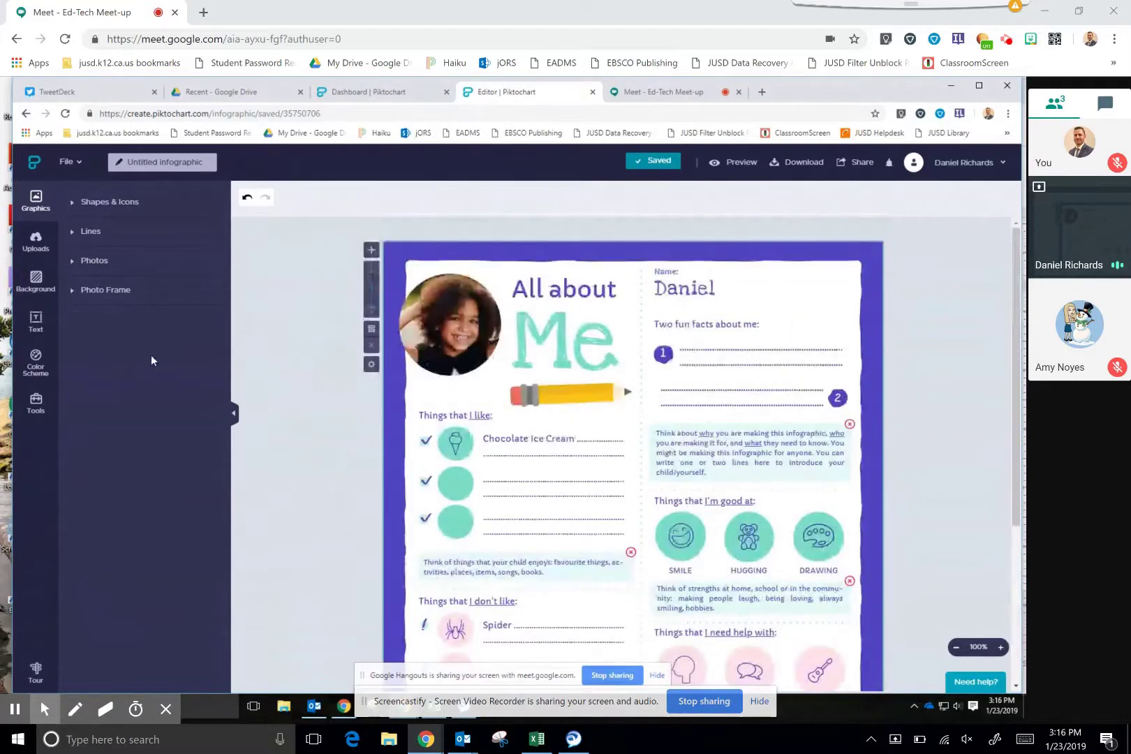